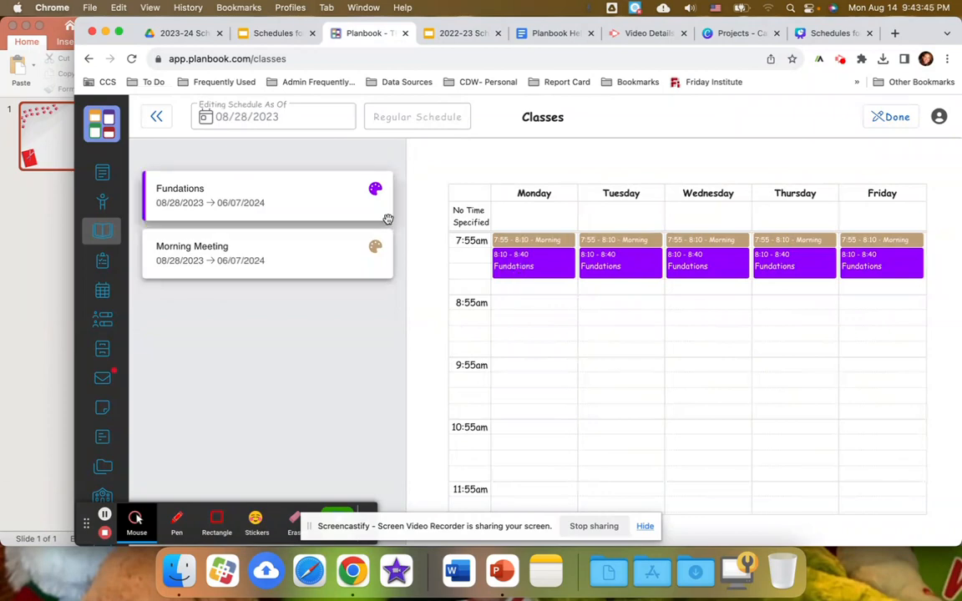
# Step: Check the Schedules for Doors slide for the block after Fundations, and finish the current schedule editing in Planbook
pyautogui.click(274, 35)
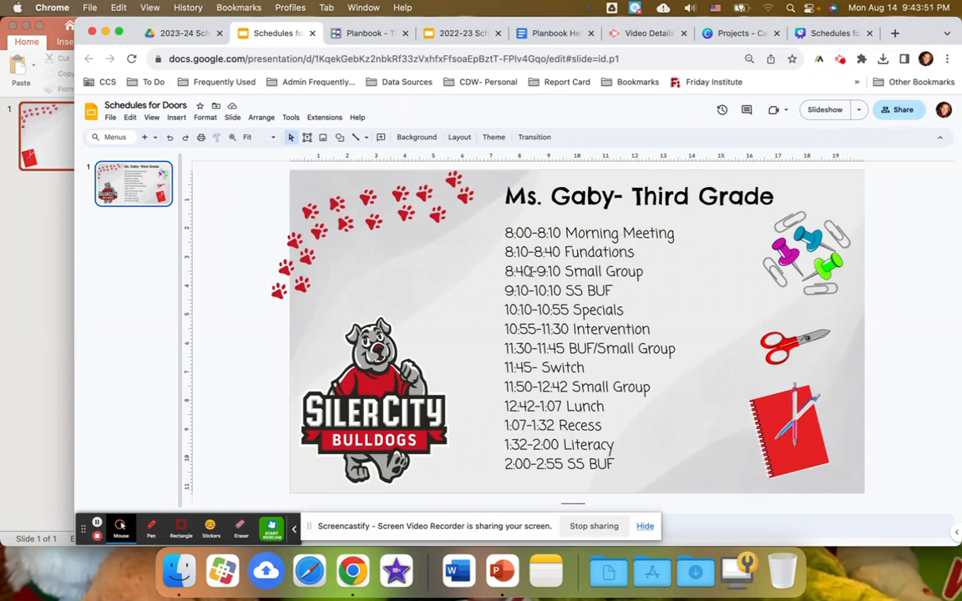
pyautogui.click(357, 35)
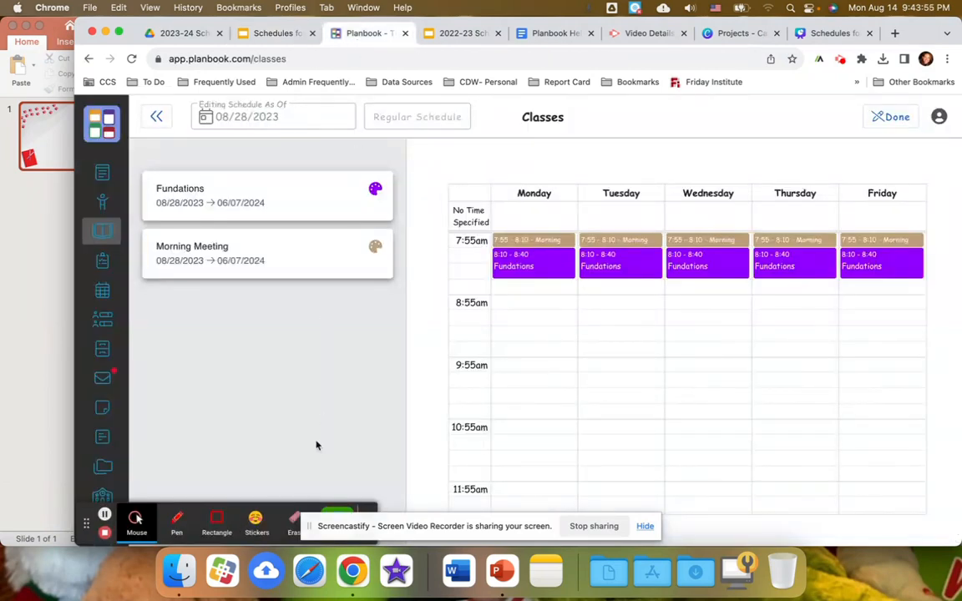
pyautogui.moveTo(128, 219)
pyautogui.click(897, 117)
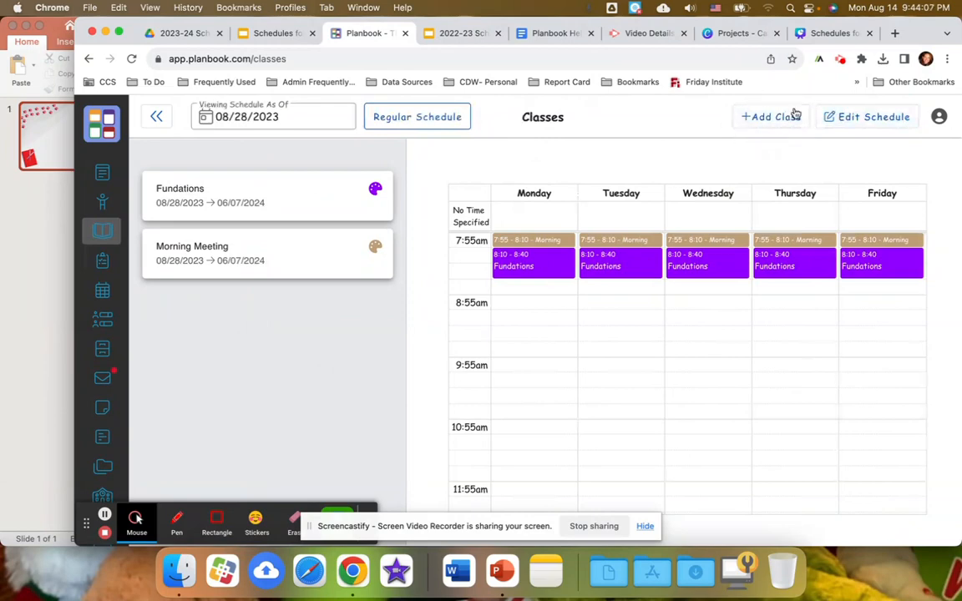
# Step: Add a class named Small Group and give it the dark blue color #085394
pyautogui.click(751, 120)
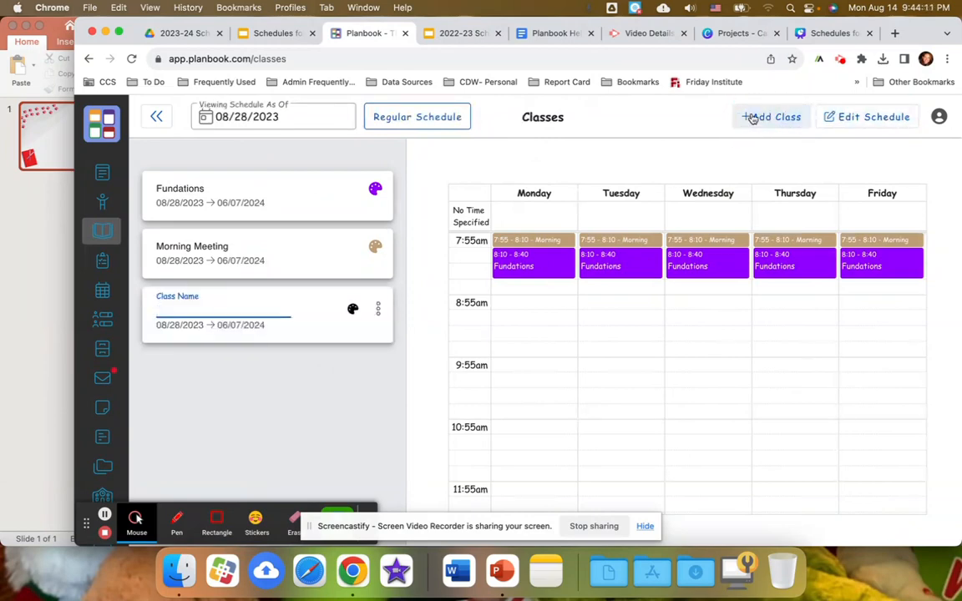
pyautogui.write('Small ')
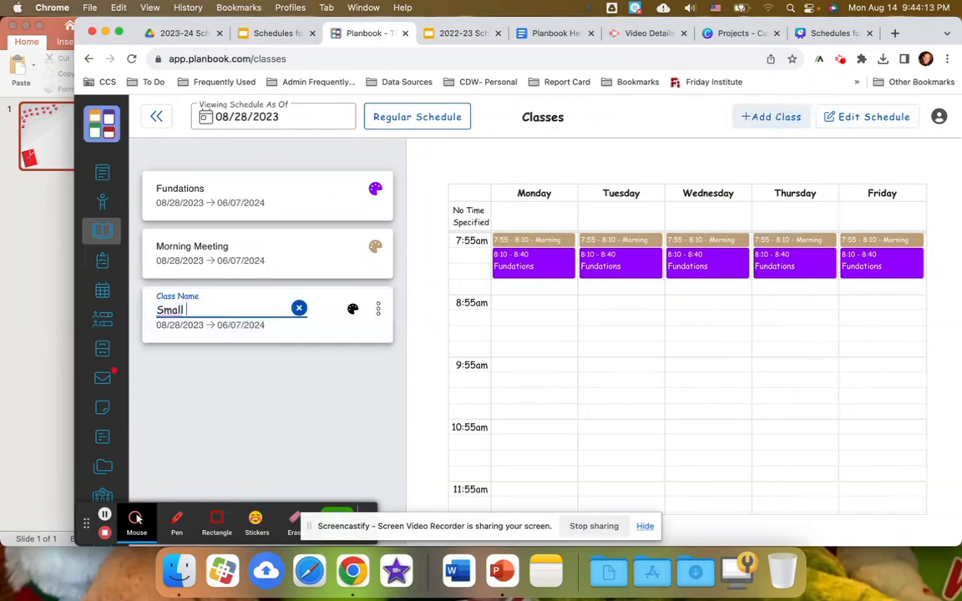
pyautogui.write('Group')
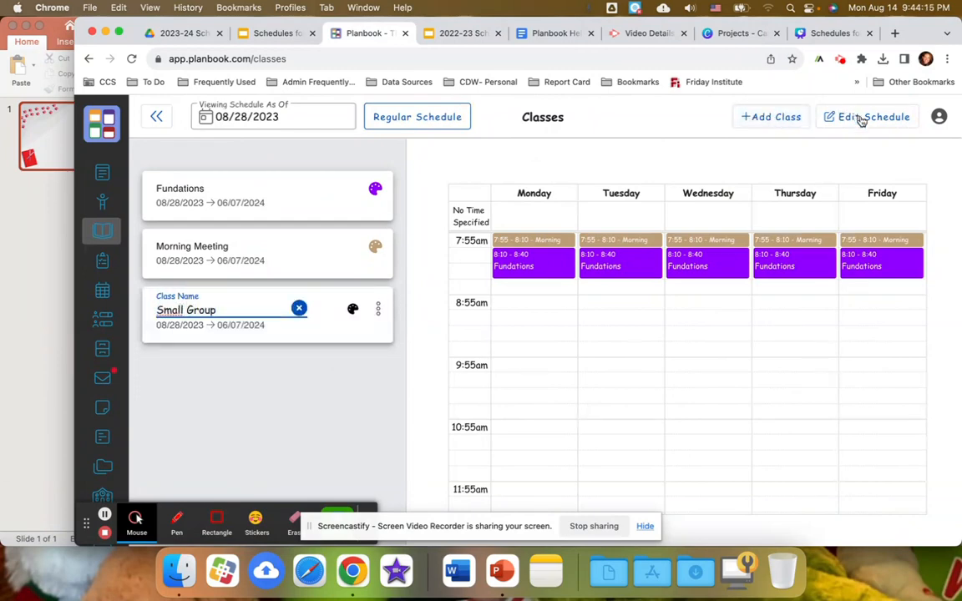
pyautogui.click(353, 312)
pyautogui.scroll(-5, 307, 443)
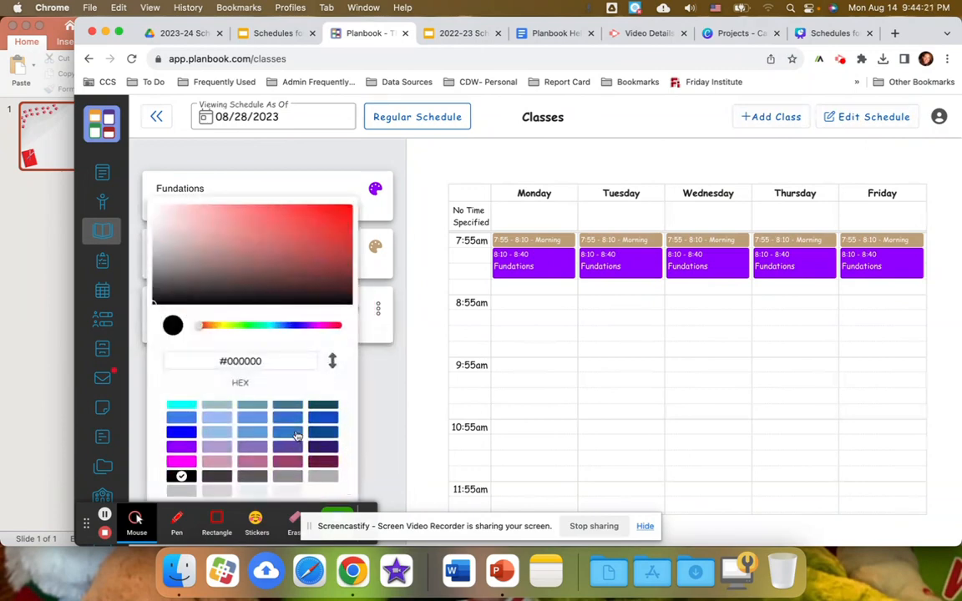
pyautogui.click(323, 432)
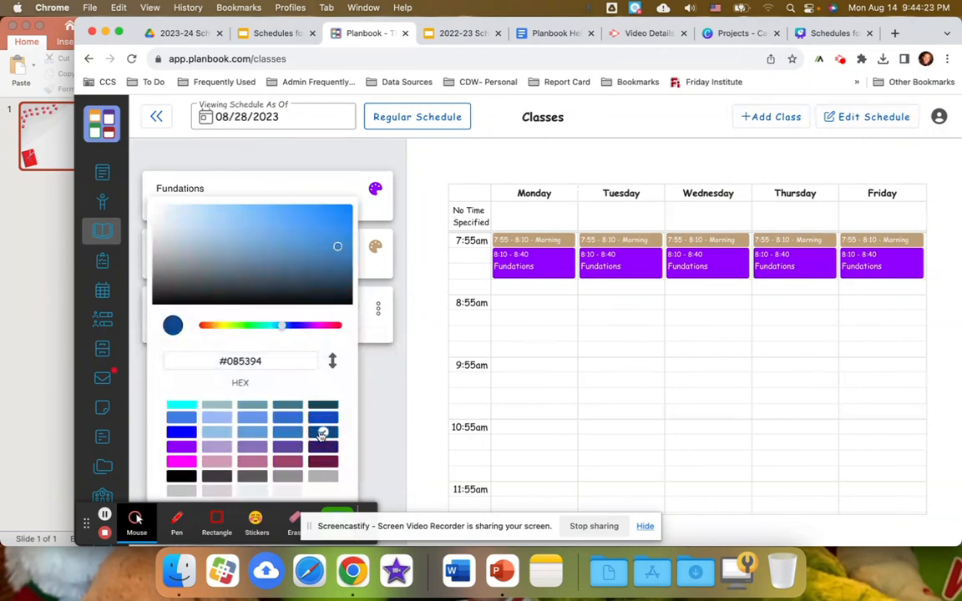
pyautogui.scroll(-1, 332, 457)
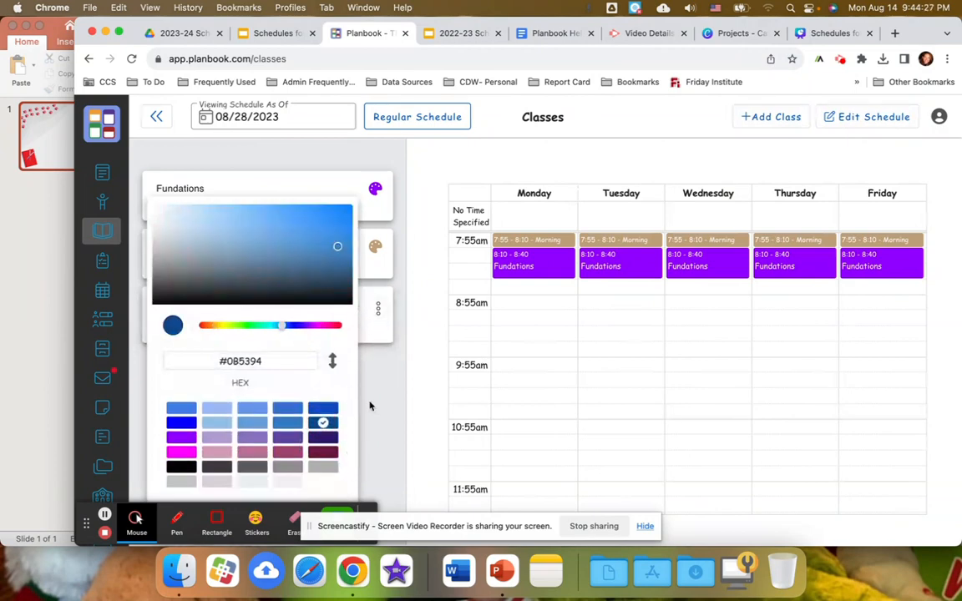
pyautogui.click(373, 402)
# Step: Open the full options for the Small Group class and set its lesson layout to 2023-24 SCE Lesson Plan Format
pyautogui.click(378, 306)
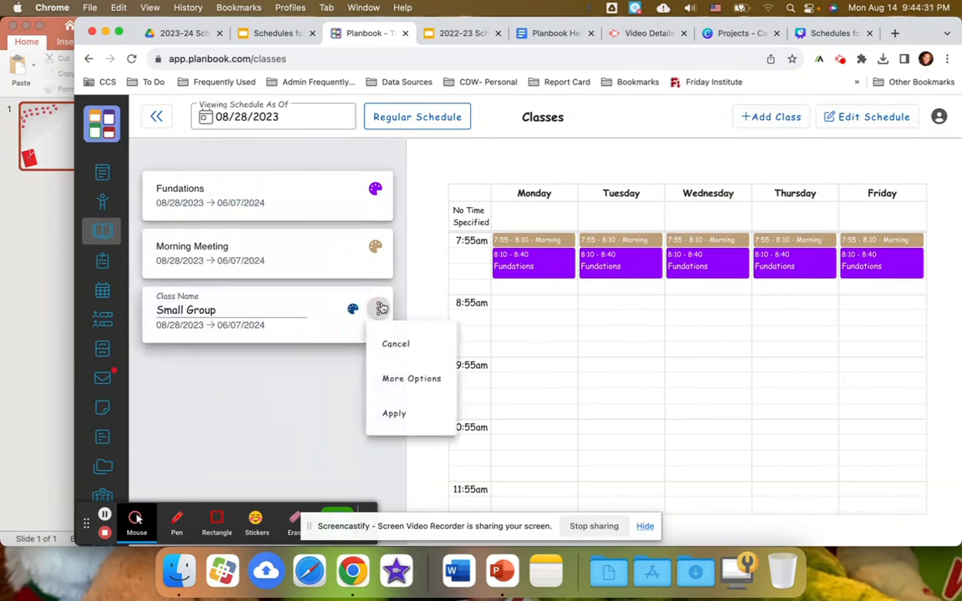
pyautogui.click(409, 380)
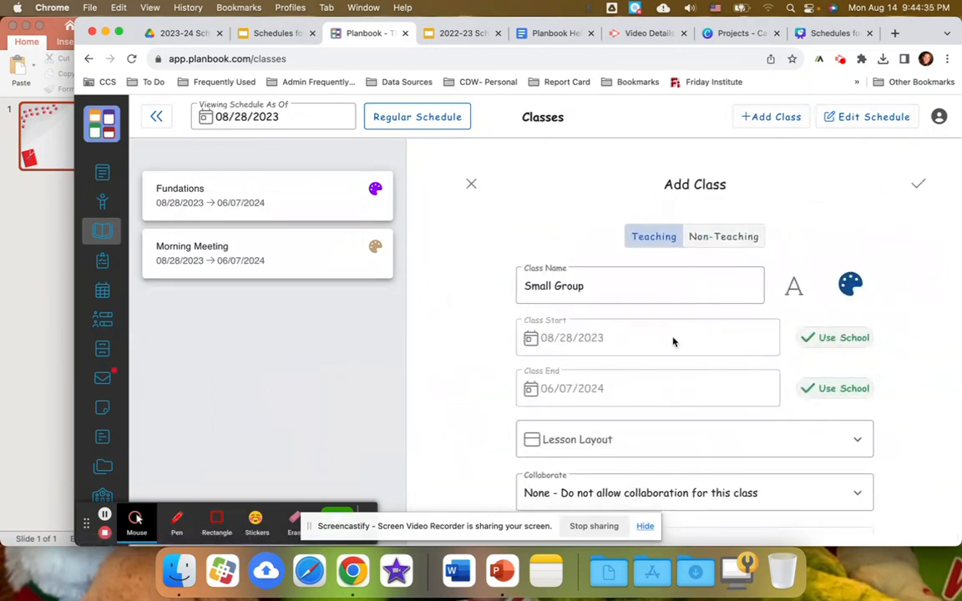
pyautogui.scroll(-3, 676, 361)
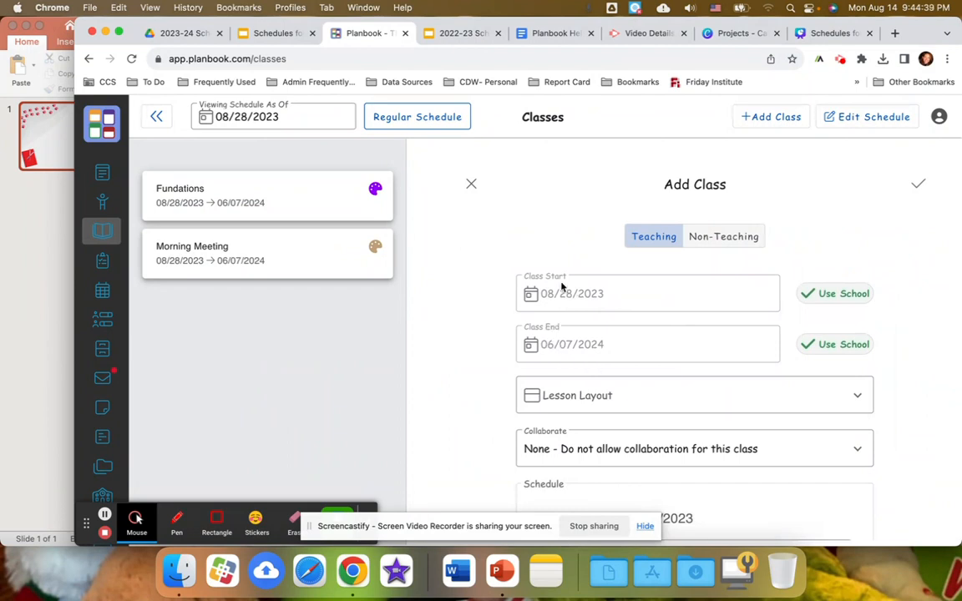
pyautogui.scroll(-3, 596, 402)
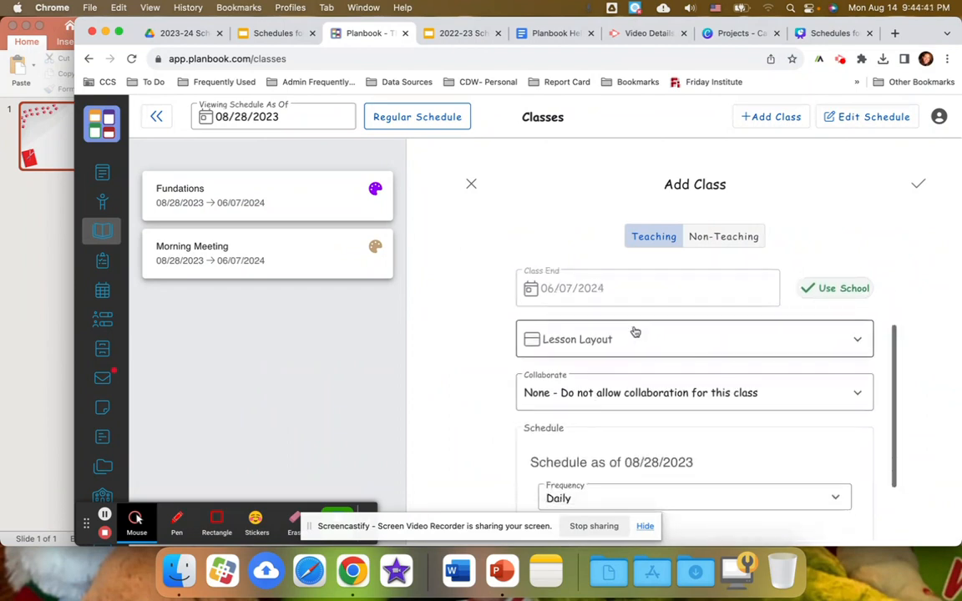
pyautogui.click(858, 345)
pyautogui.click(616, 381)
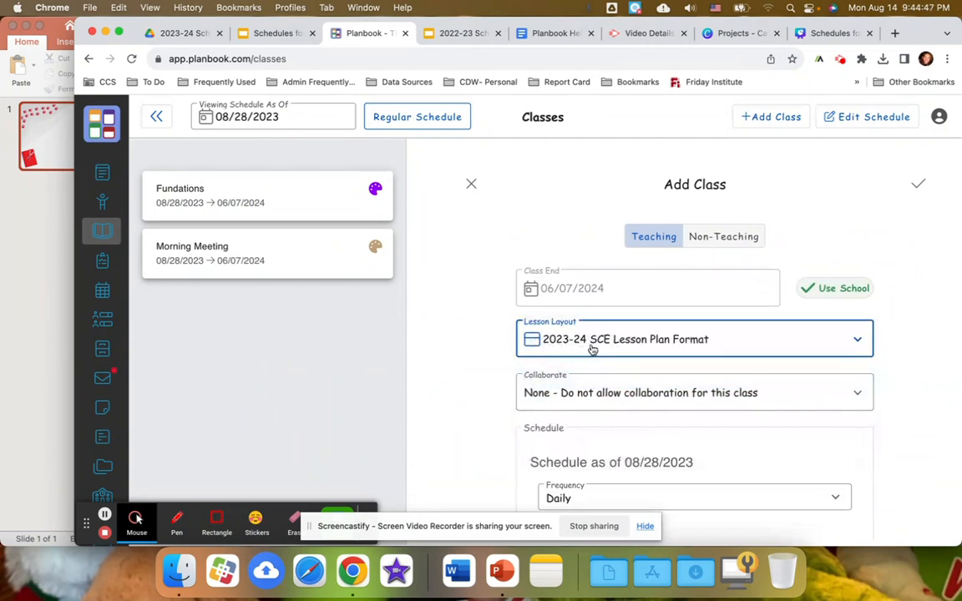
pyautogui.click(610, 339)
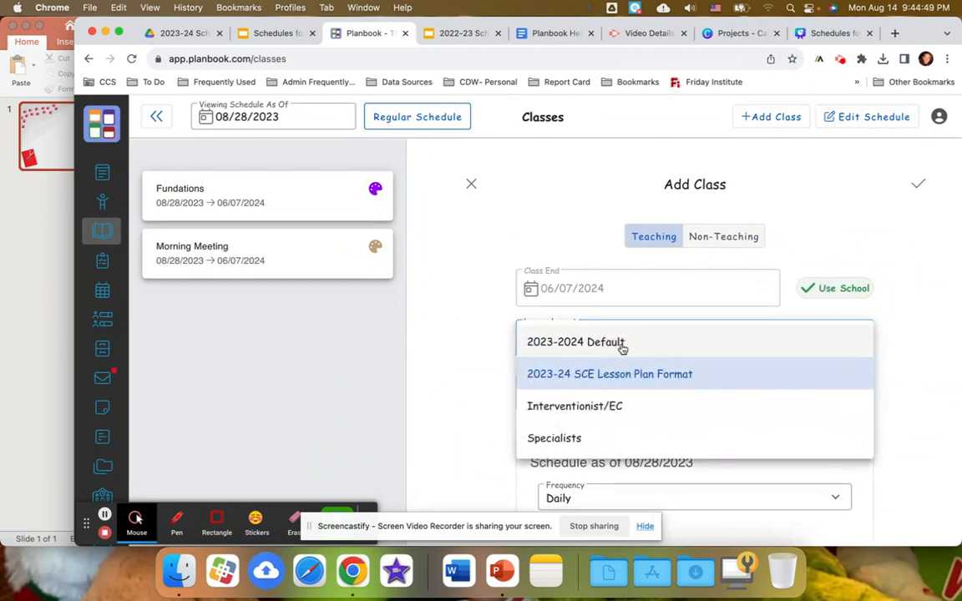
pyautogui.click(620, 373)
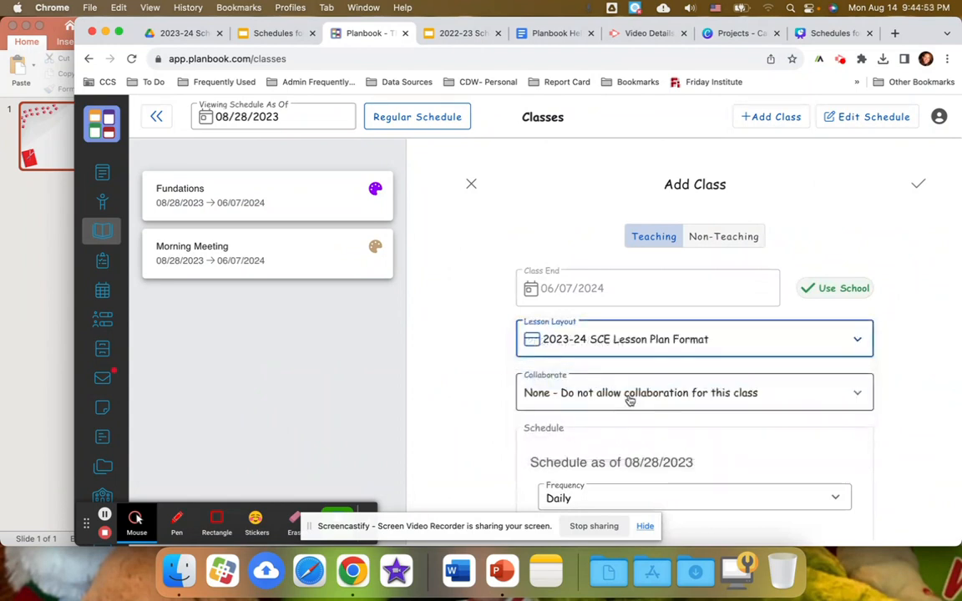
# Step: Set the class's collaboration to View/Import, allowing teachers to view and import but not edit lessons, and save the class
pyautogui.scroll(-2, 630, 401)
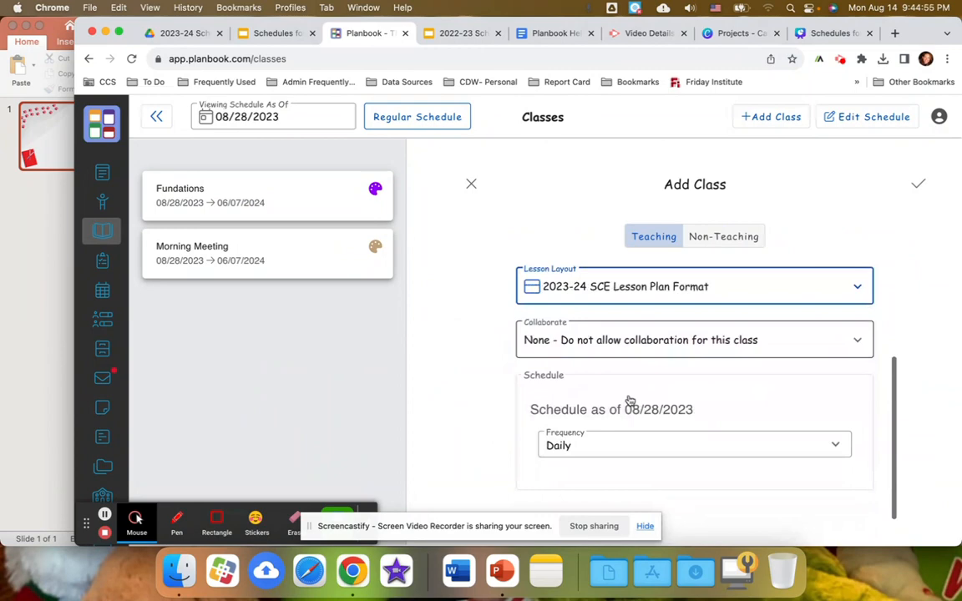
pyautogui.click(587, 343)
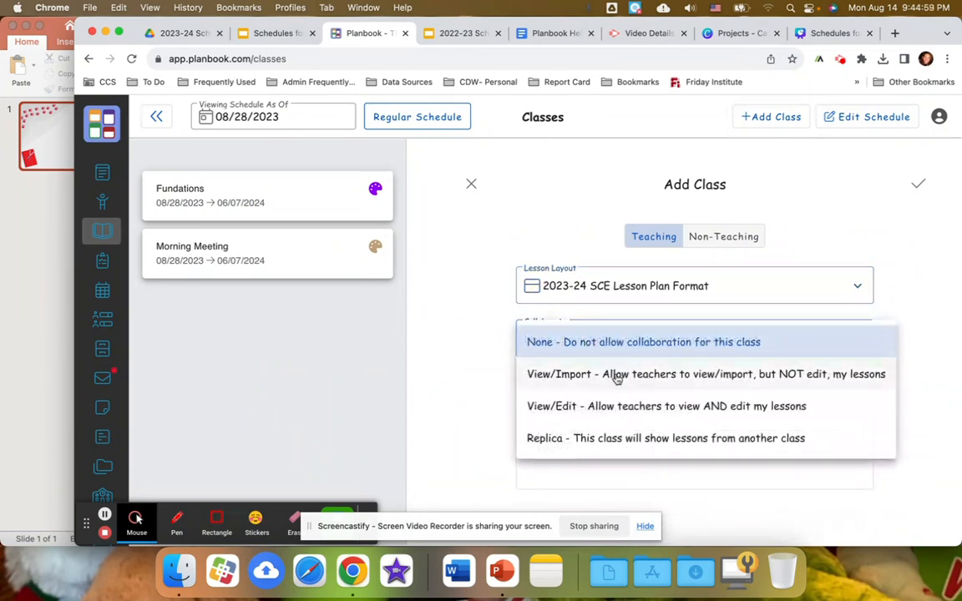
pyautogui.click(616, 376)
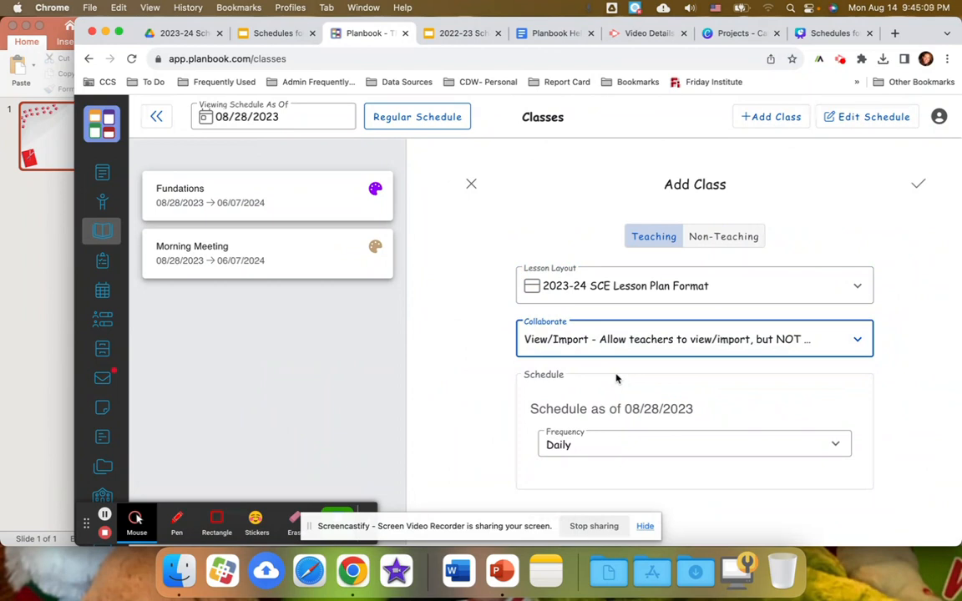
pyautogui.click(643, 341)
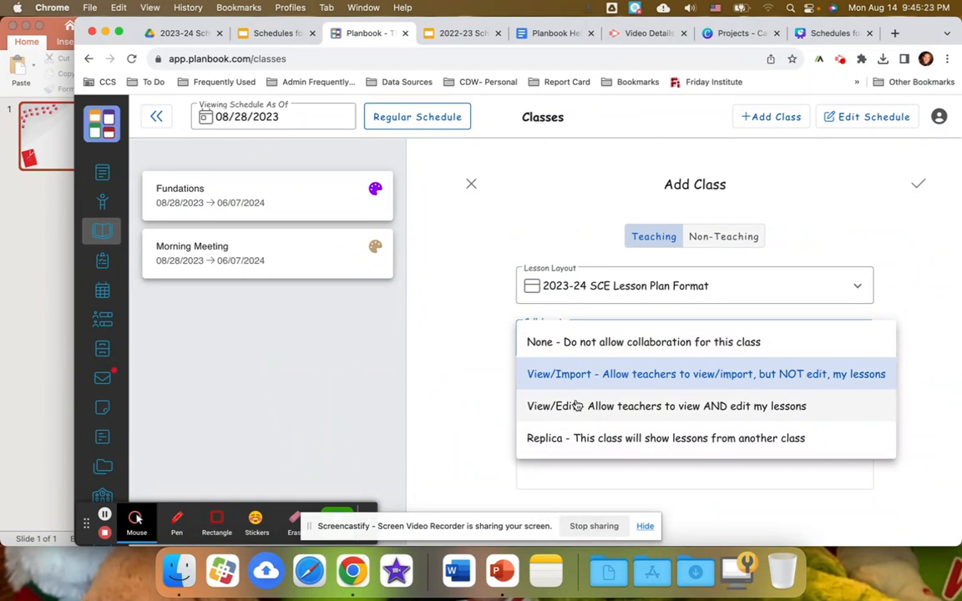
pyautogui.click(614, 375)
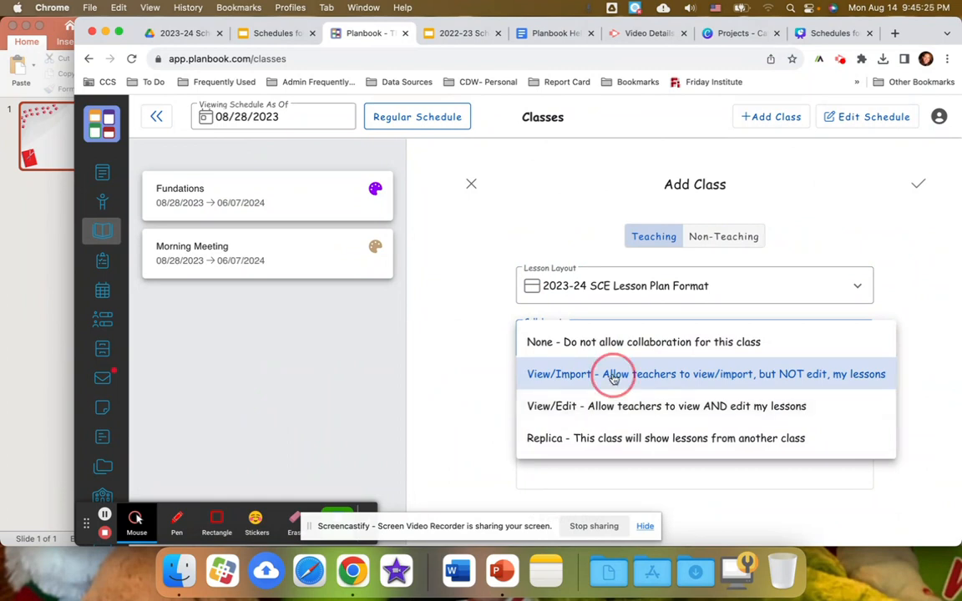
pyautogui.scroll(-1, 612, 462)
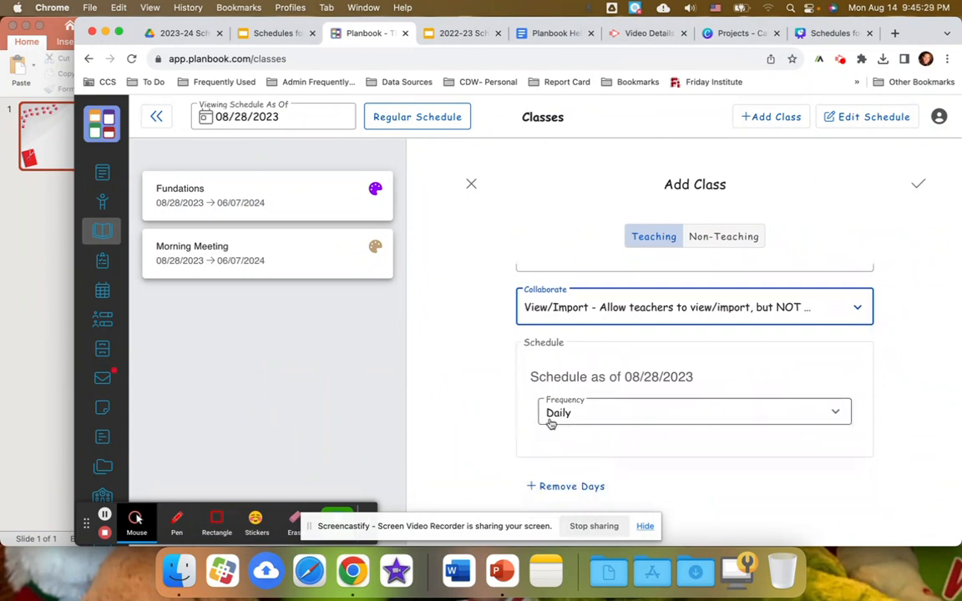
pyautogui.scroll(5, 601, 417)
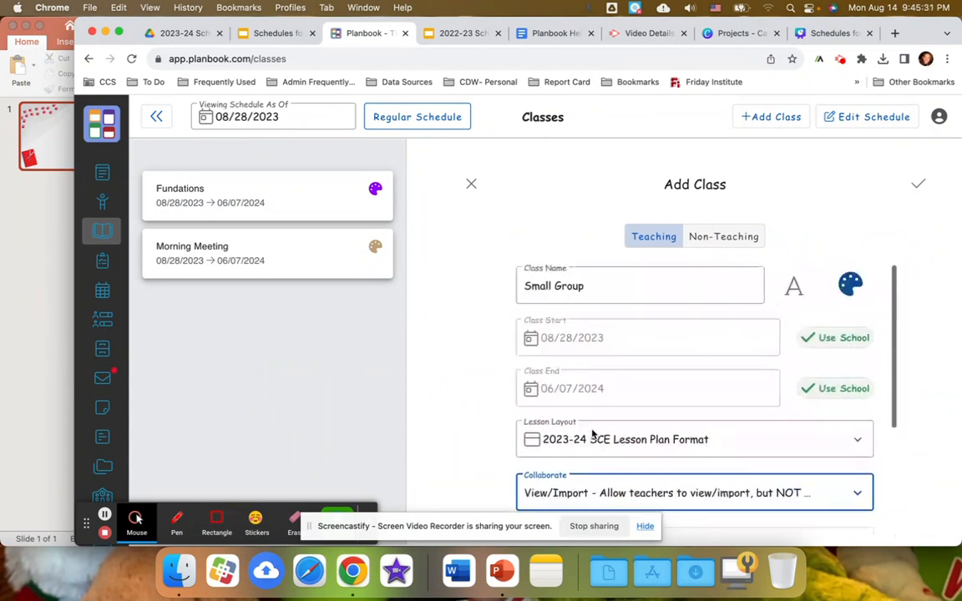
pyautogui.click(919, 185)
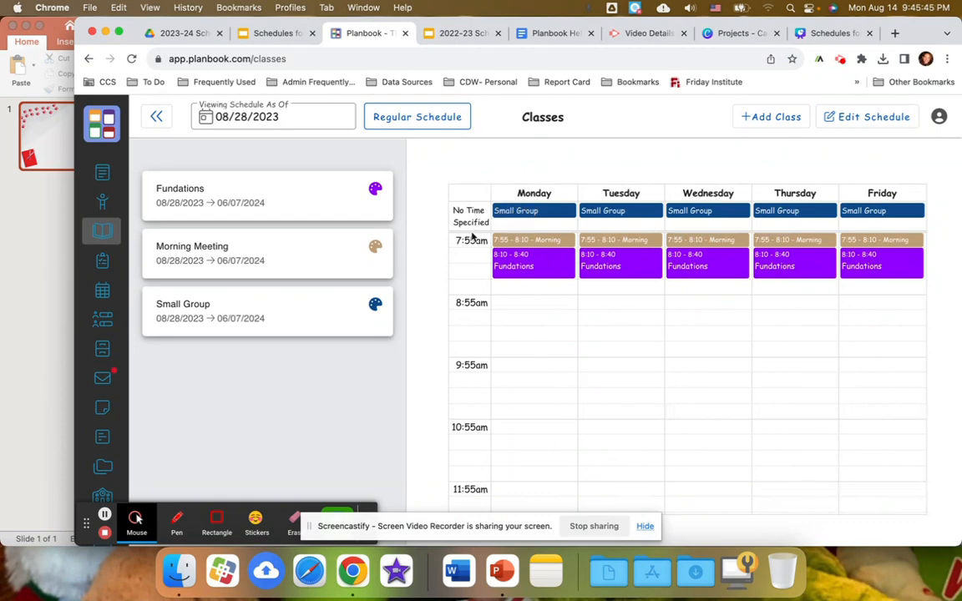
# Step: Start editing the schedule and switch off No Time Specified for Monday's Small Group class
pyautogui.moveTo(392, 316)
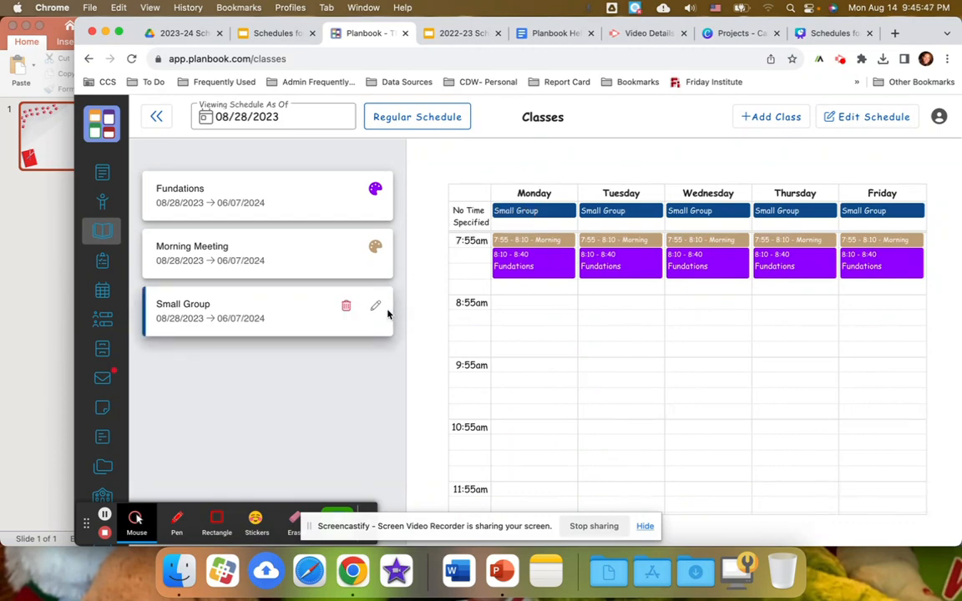
pyautogui.click(855, 121)
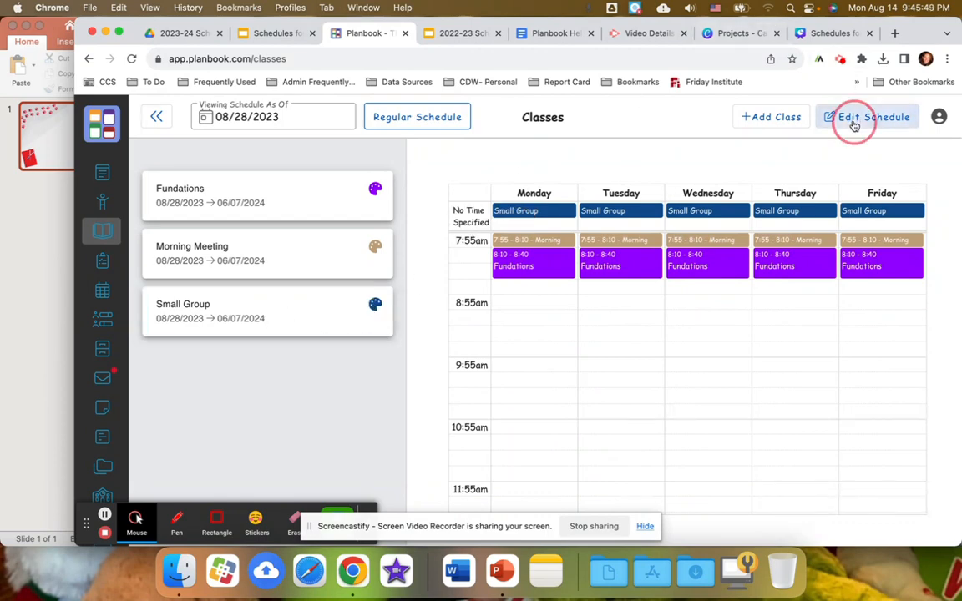
pyautogui.click(299, 311)
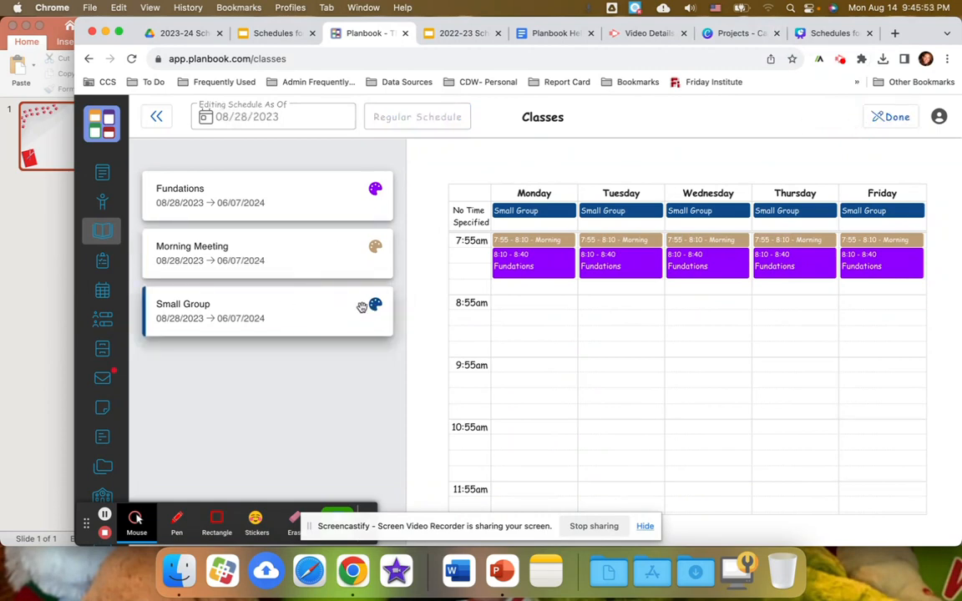
pyautogui.click(535, 210)
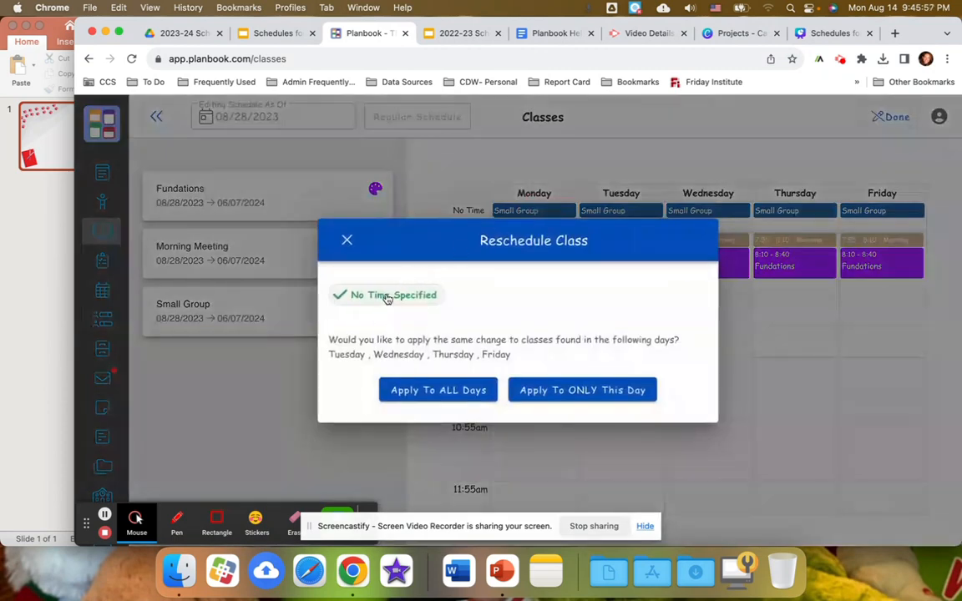
pyautogui.click(393, 299)
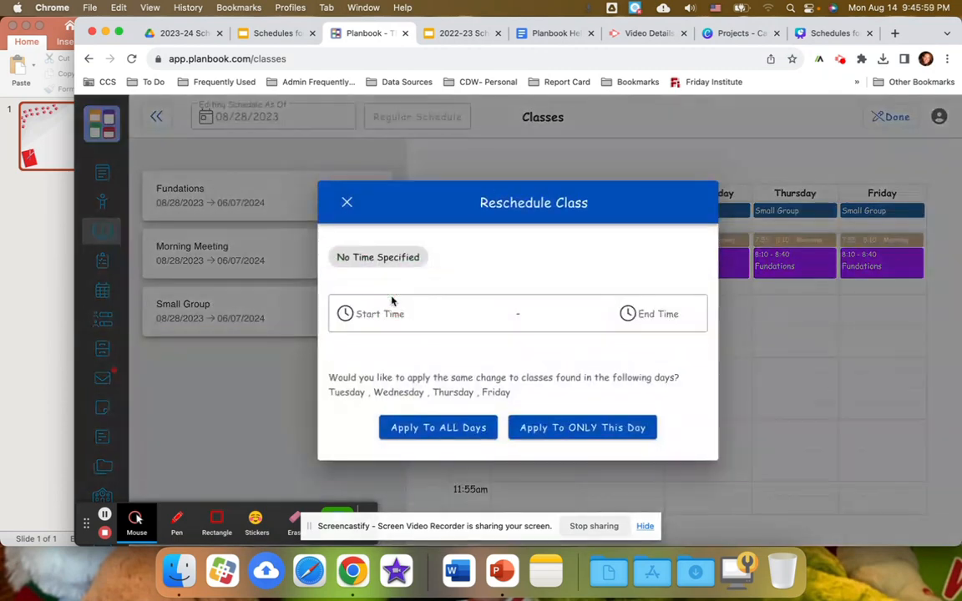
pyautogui.click(368, 316)
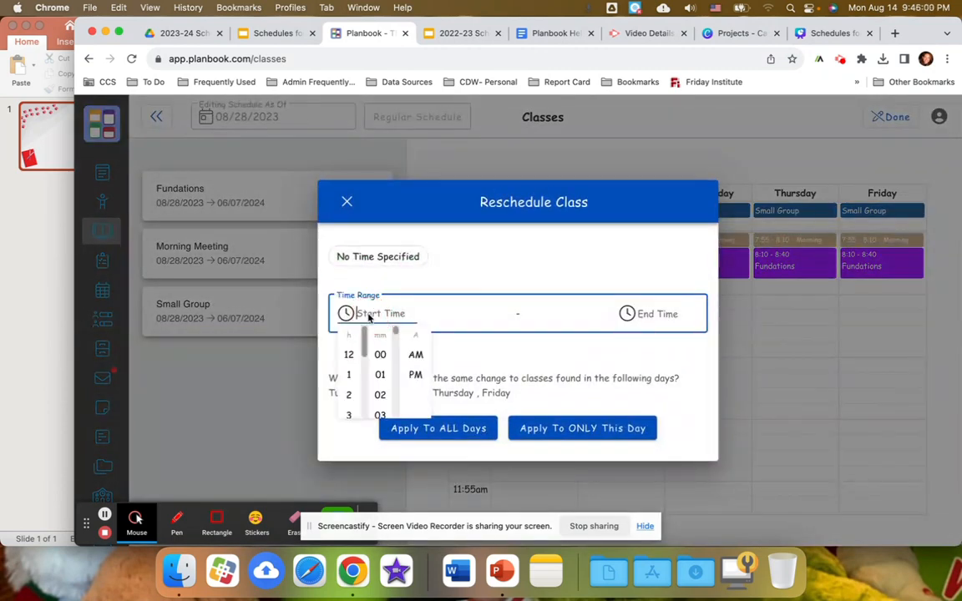
# Step: Check the door schedule and set Small Group's time range to 8:40 AM–9:10 AM for all days, then finish editing the schedule
pyautogui.click(268, 35)
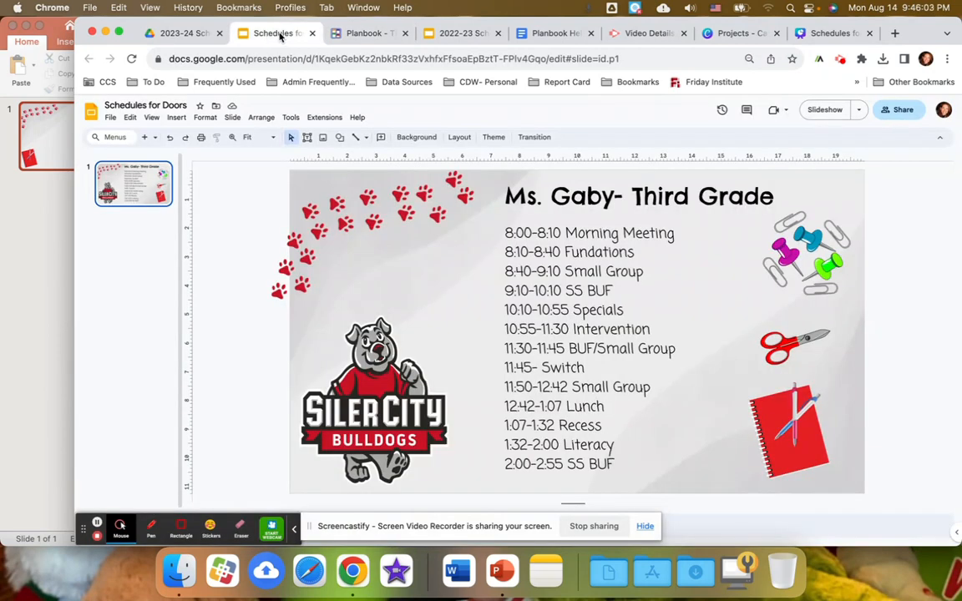
pyautogui.click(367, 37)
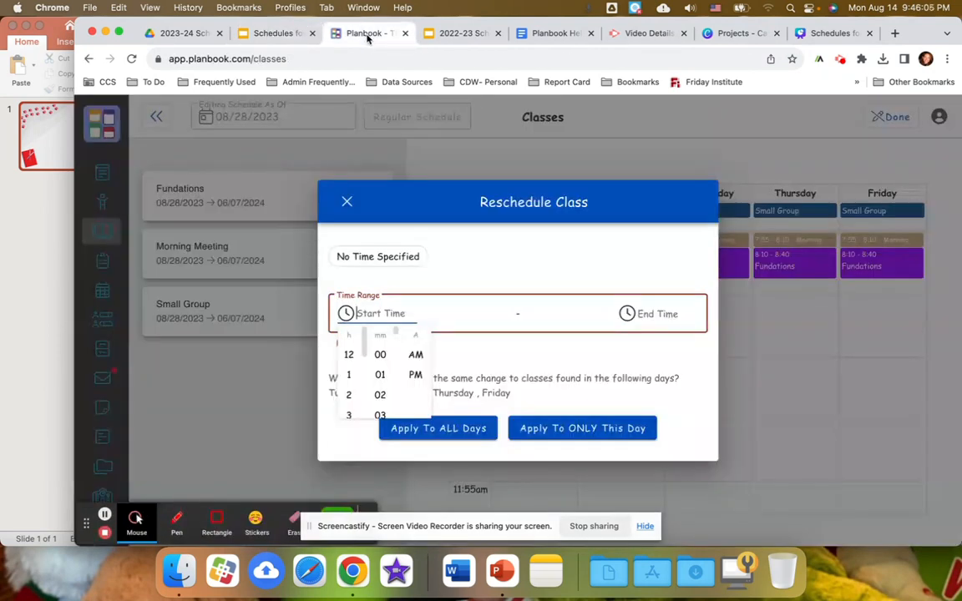
pyautogui.write('8:mm A')
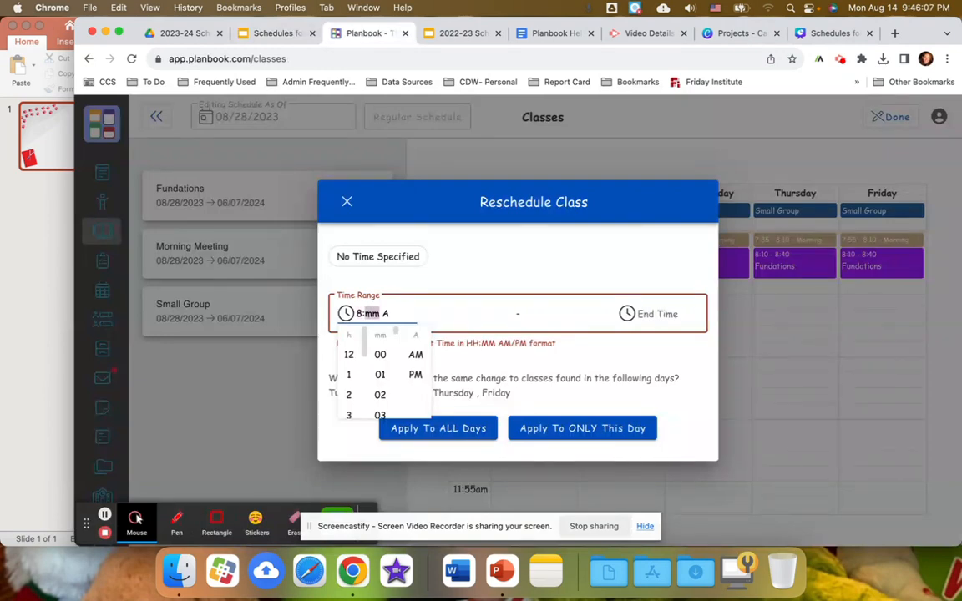
pyautogui.write('40a')
pyautogui.click(645, 317)
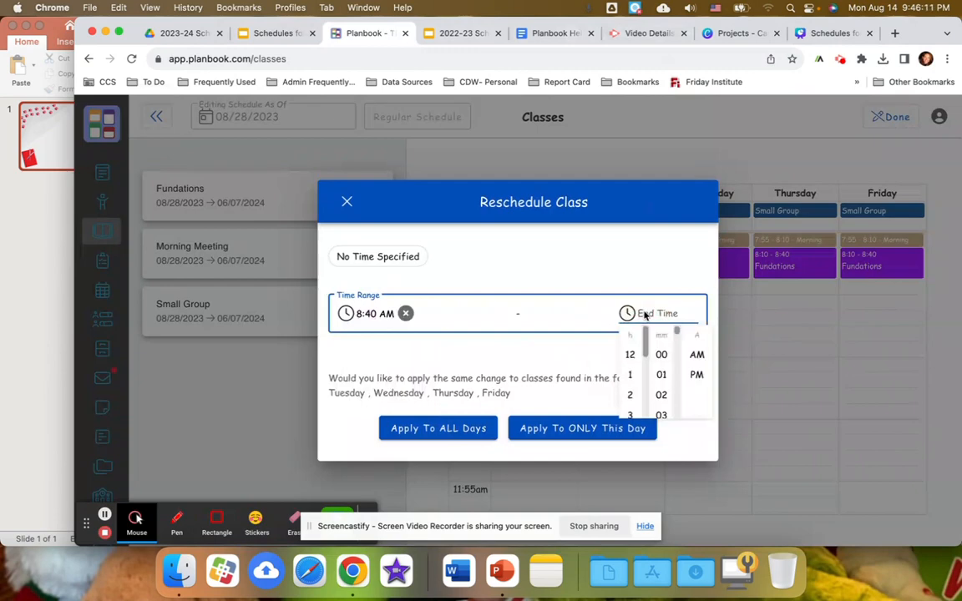
pyautogui.write('910a')
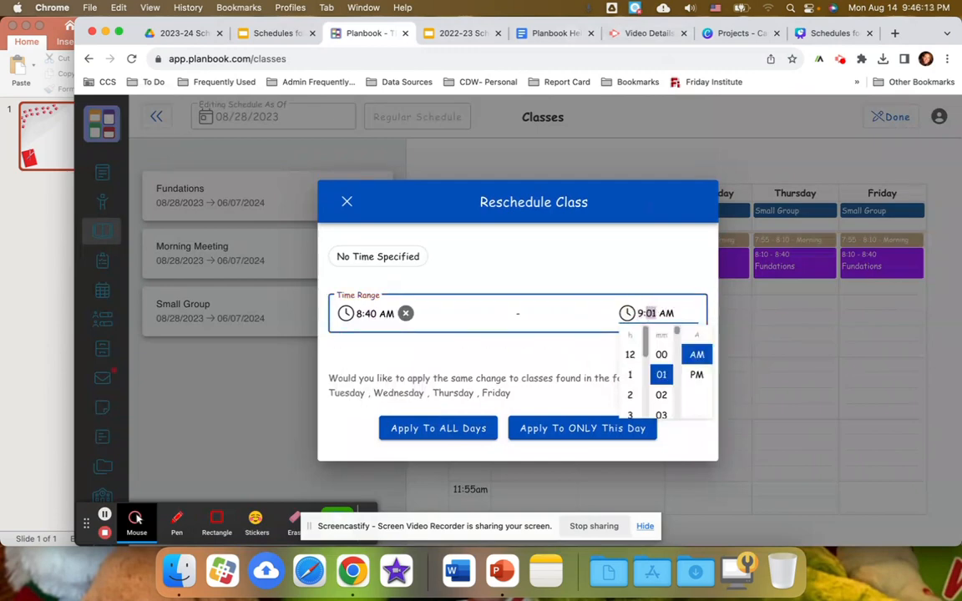
pyautogui.click(445, 429)
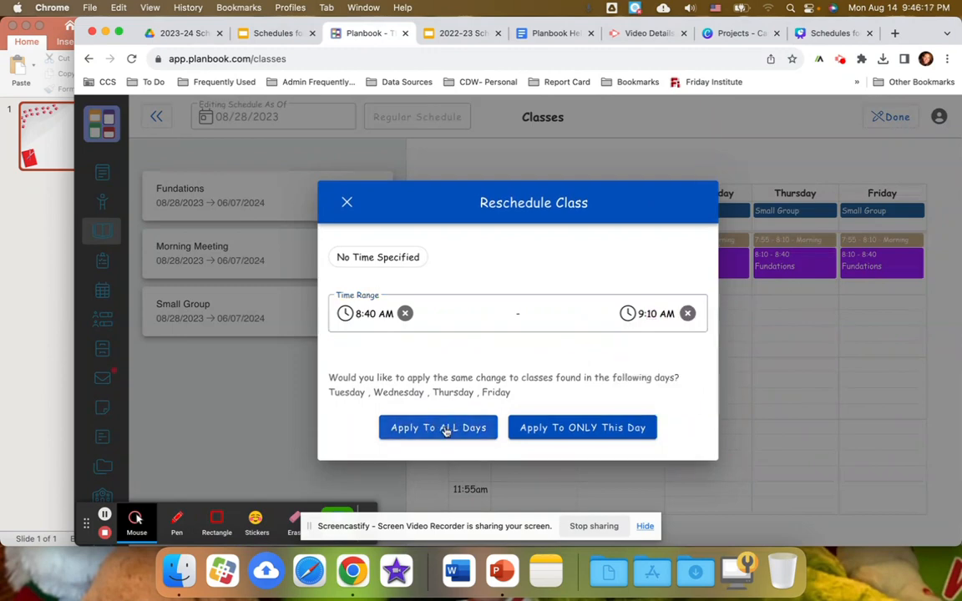
pyautogui.click(445, 428)
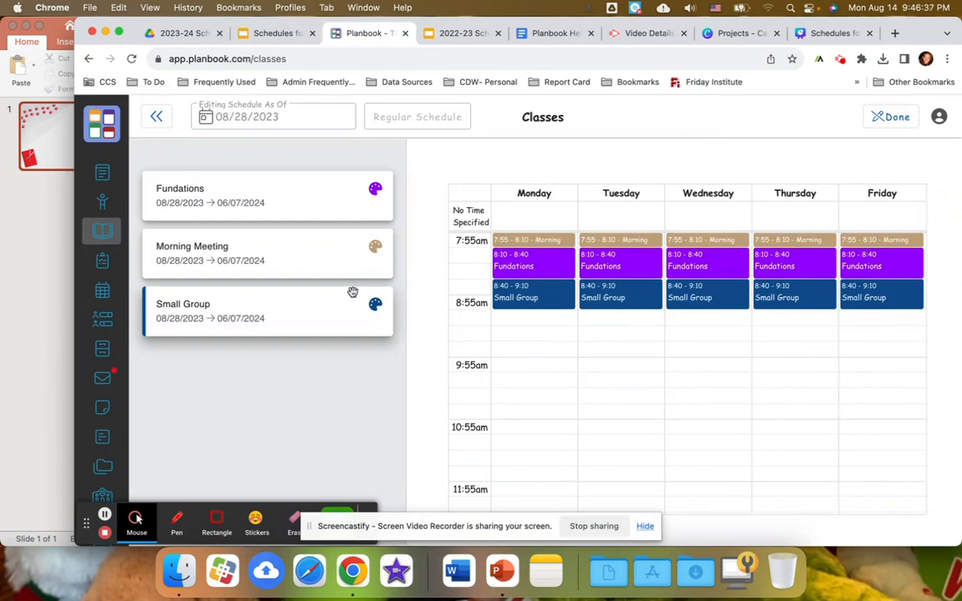
pyautogui.click(873, 118)
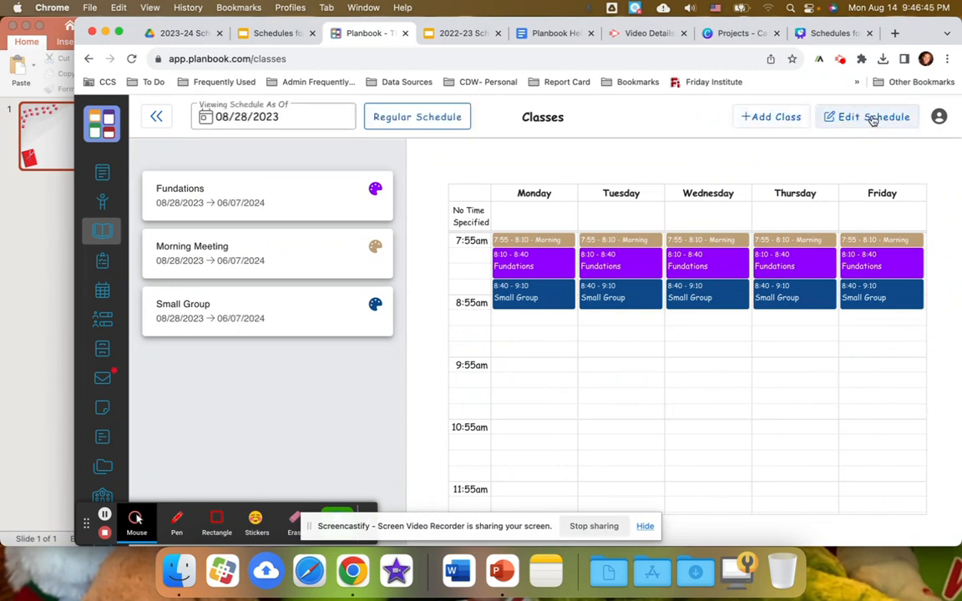
# Step: Add a class named SS BUF, following the next entry on the door schedule slide
pyautogui.click(763, 120)
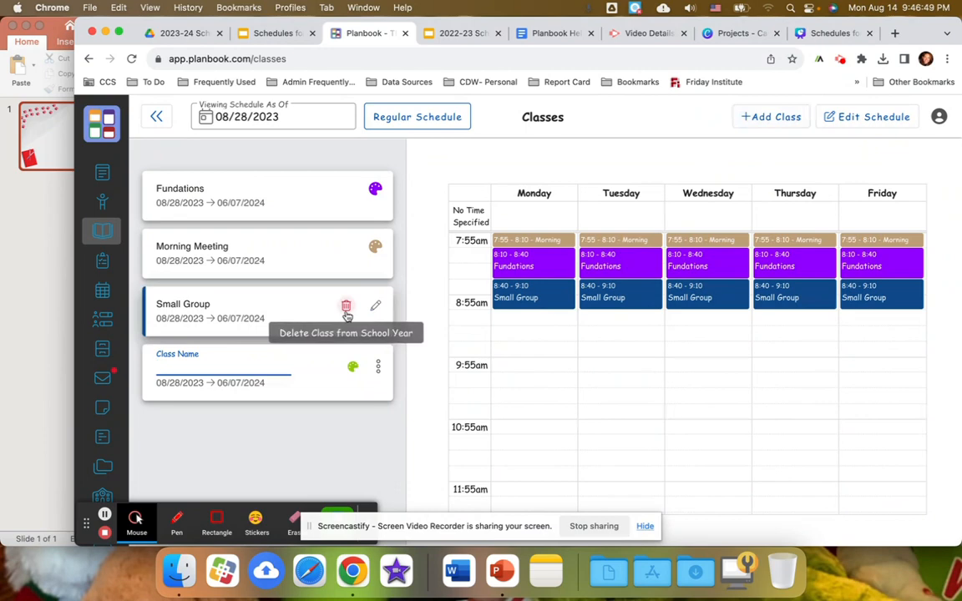
pyautogui.click(263, 34)
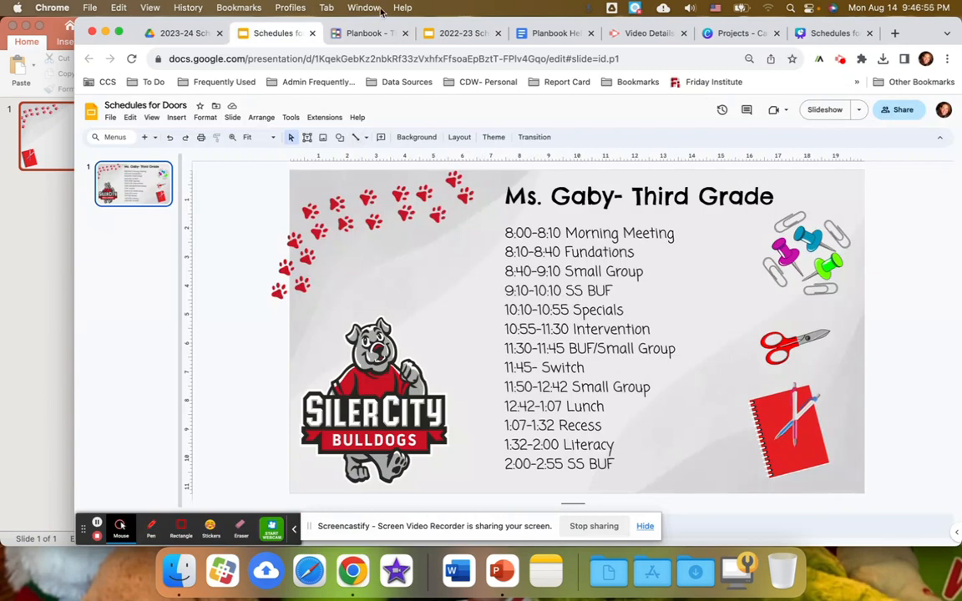
pyautogui.click(337, 34)
pyautogui.write('SS BUF')
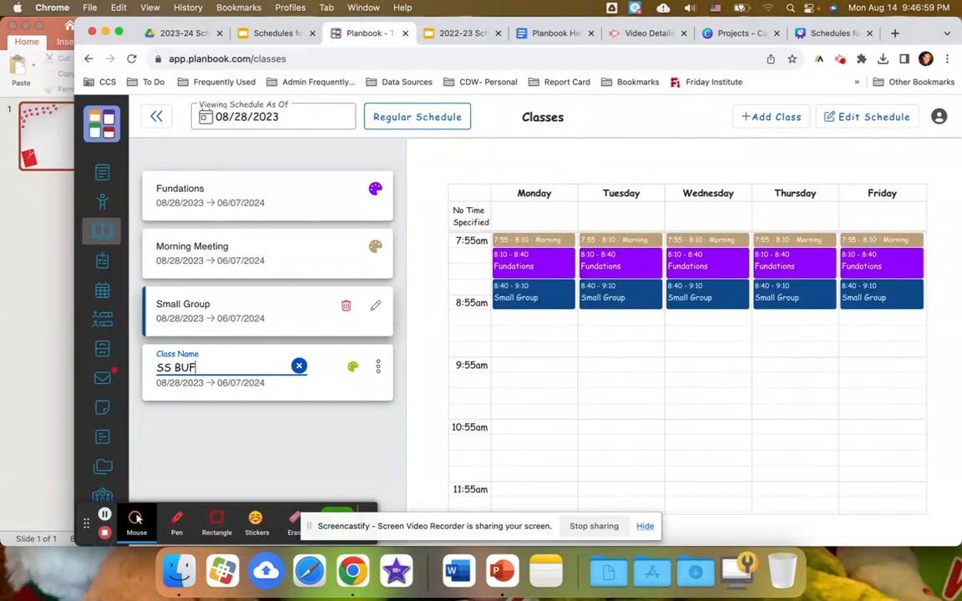
# Step: Open the full options for the SS BUF class and set its lesson layout to 2023-24 SCE Lesson Plan Format
pyautogui.click(354, 370)
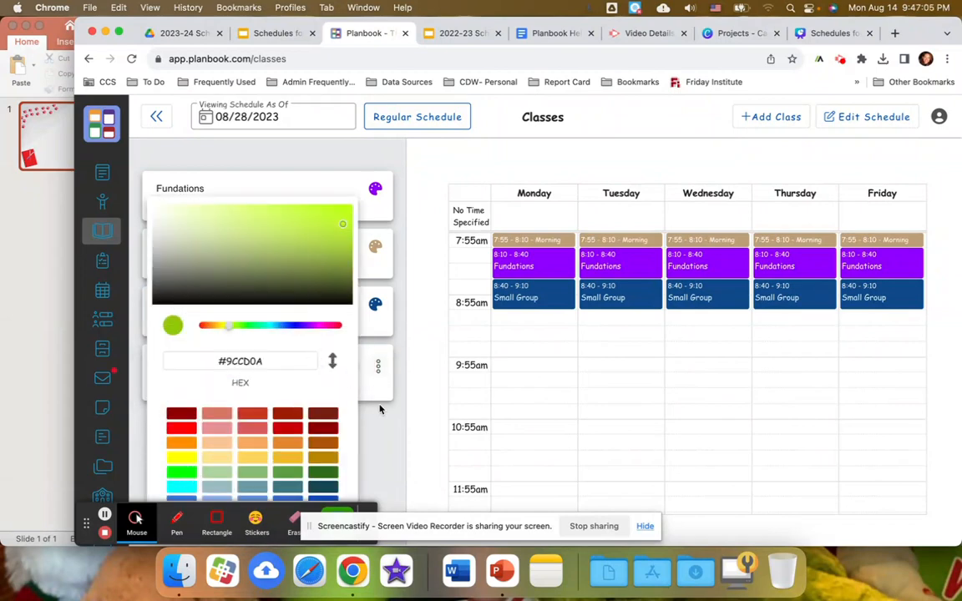
pyautogui.click(366, 369)
pyautogui.click(377, 366)
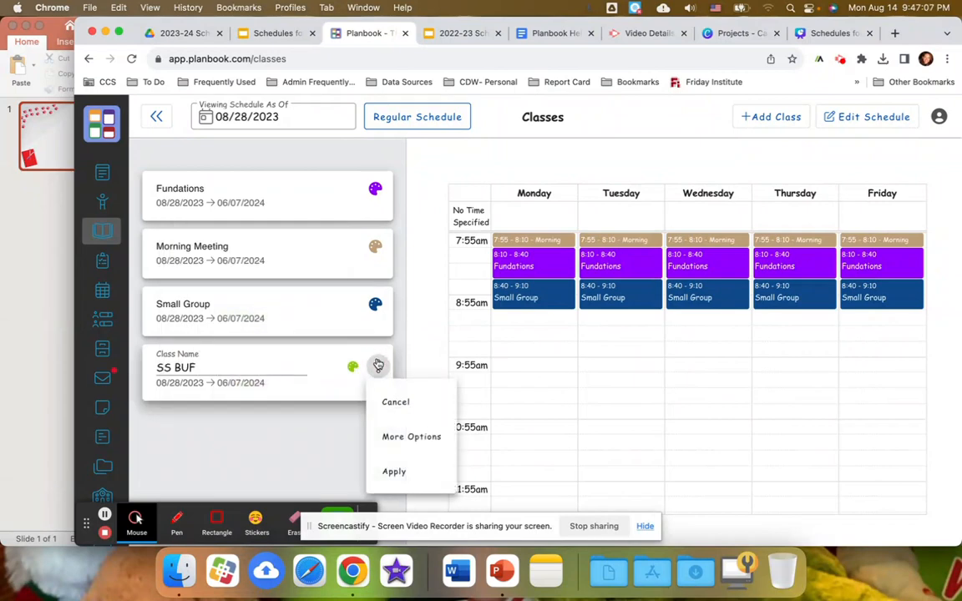
pyautogui.click(399, 438)
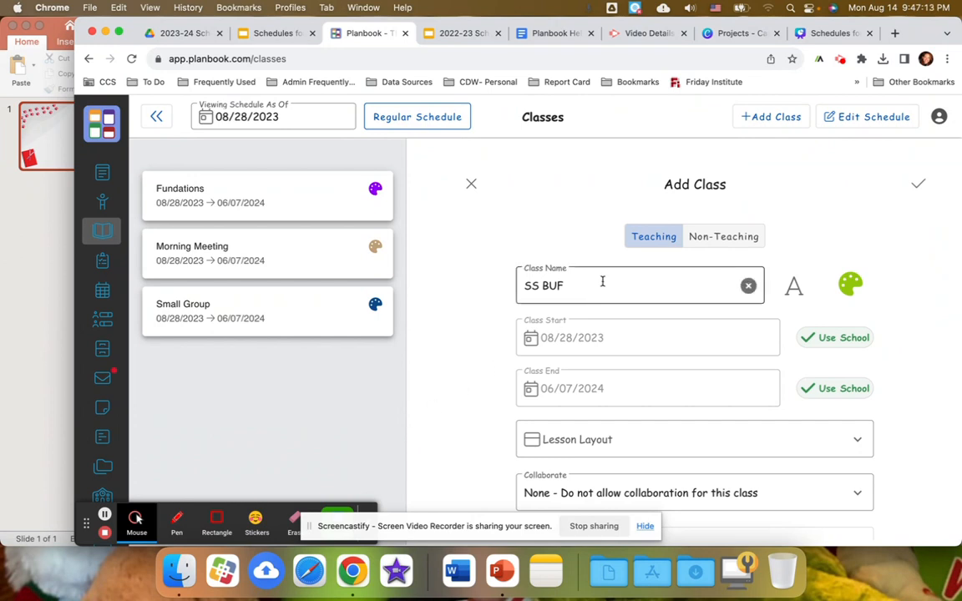
pyautogui.scroll(-2, 618, 345)
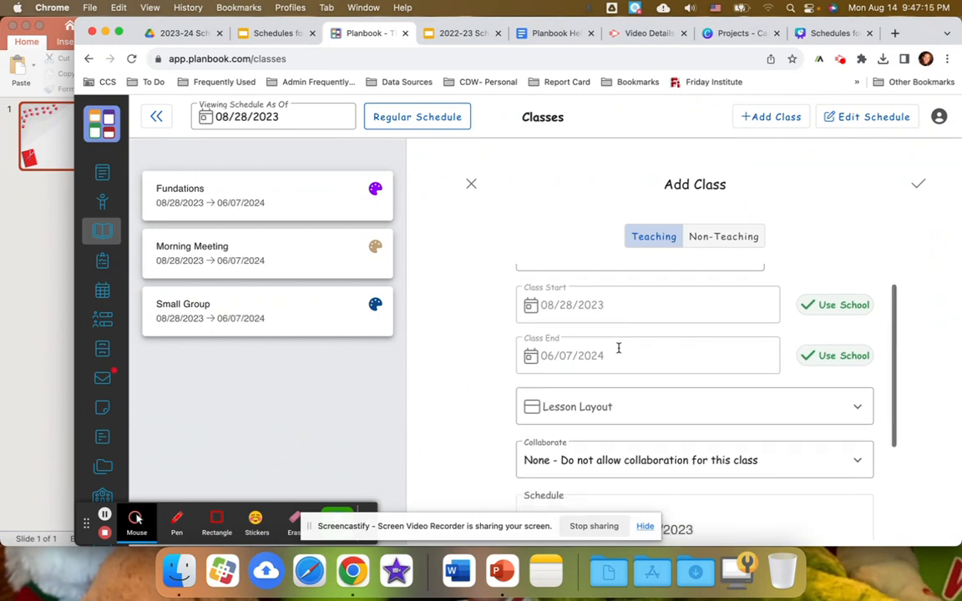
pyautogui.scroll(1, 617, 347)
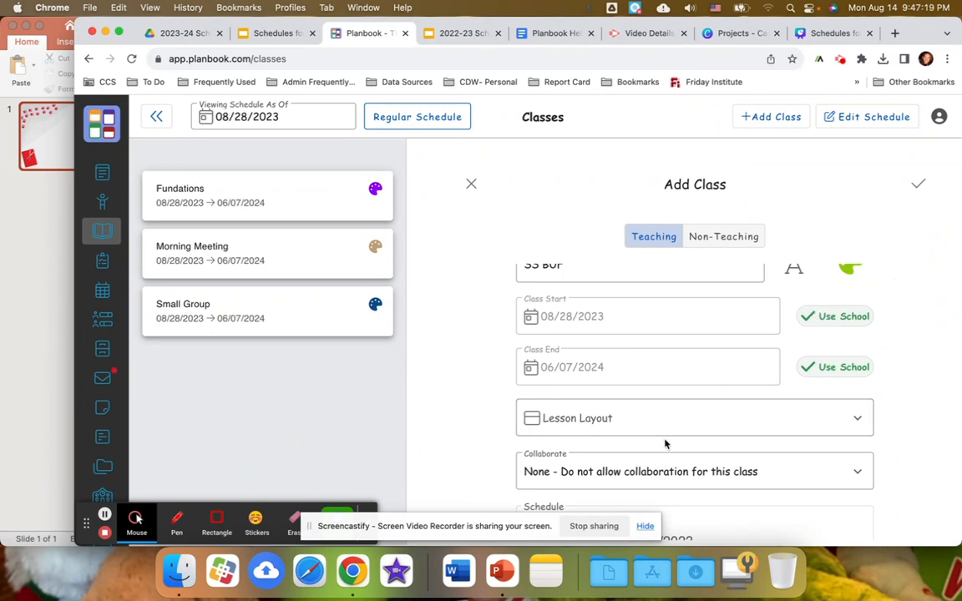
pyautogui.scroll(-2, 665, 443)
pyautogui.click(666, 379)
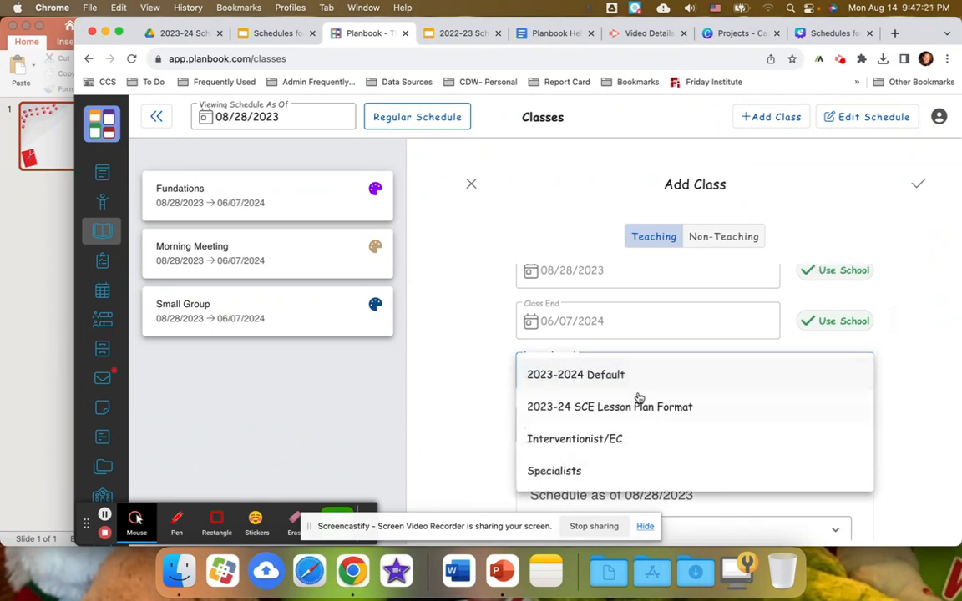
pyautogui.click(638, 407)
# Step: Set SS BUF's collaboration to View/Import without editing and its schedule frequency to Daily (Same Time)
pyautogui.scroll(-3, 638, 411)
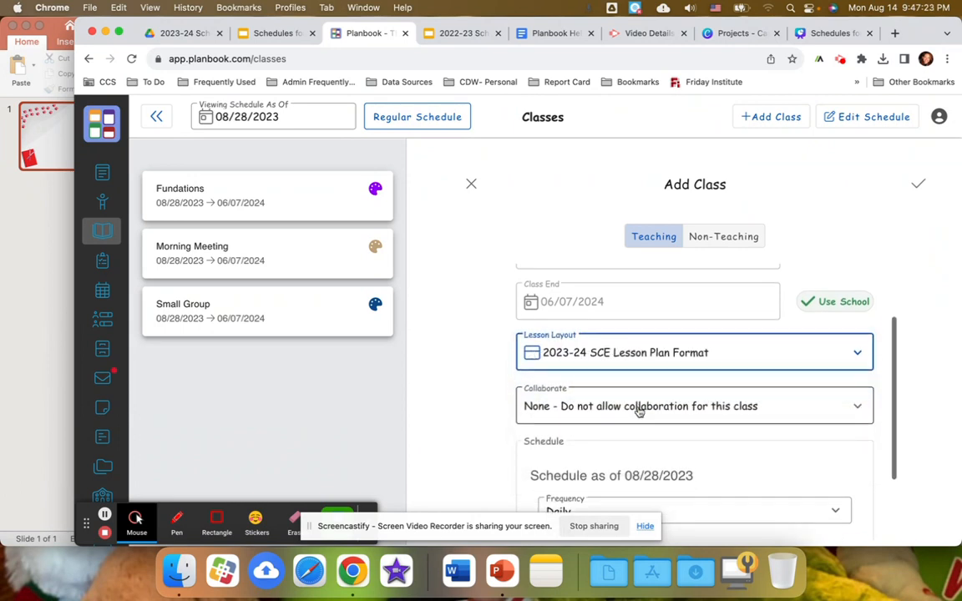
pyautogui.click(649, 349)
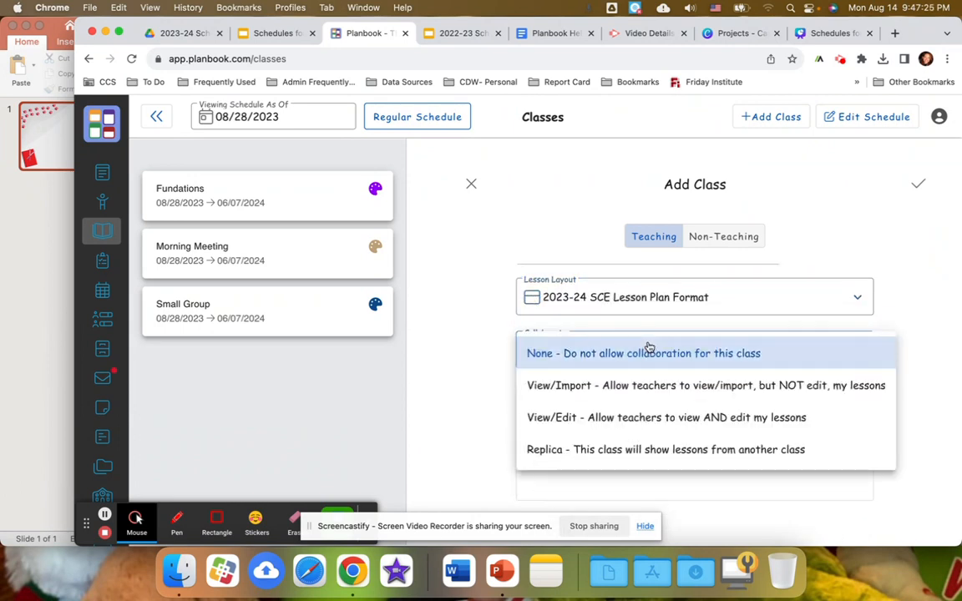
pyautogui.click(629, 388)
pyautogui.scroll(-2, 629, 388)
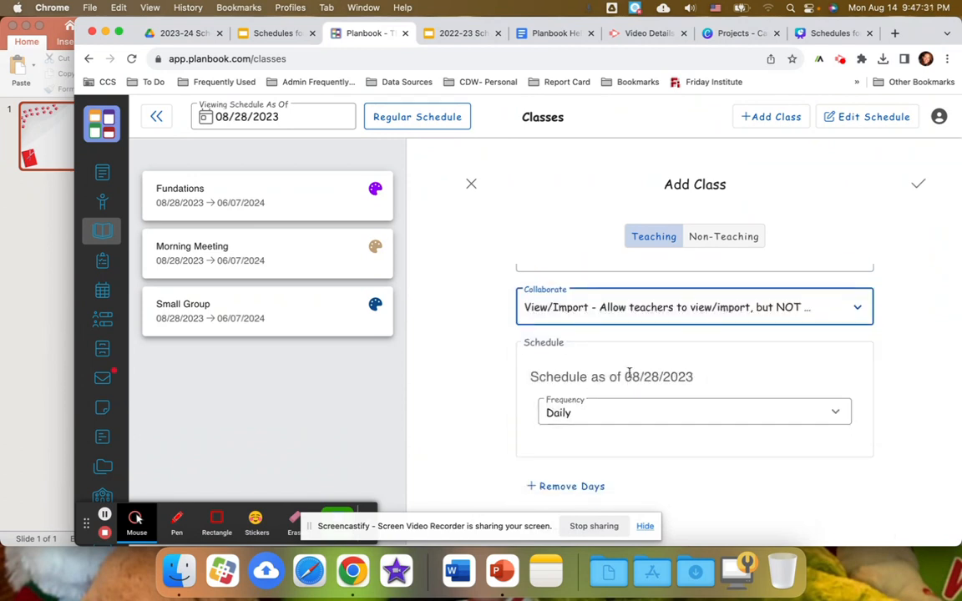
pyautogui.click(812, 408)
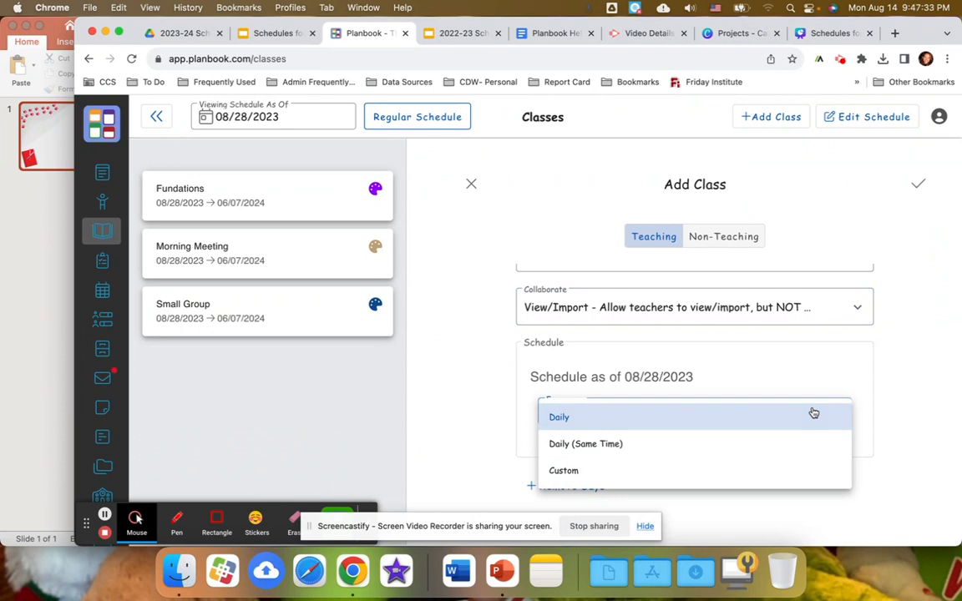
pyautogui.click(603, 446)
pyautogui.scroll(-1, 689, 452)
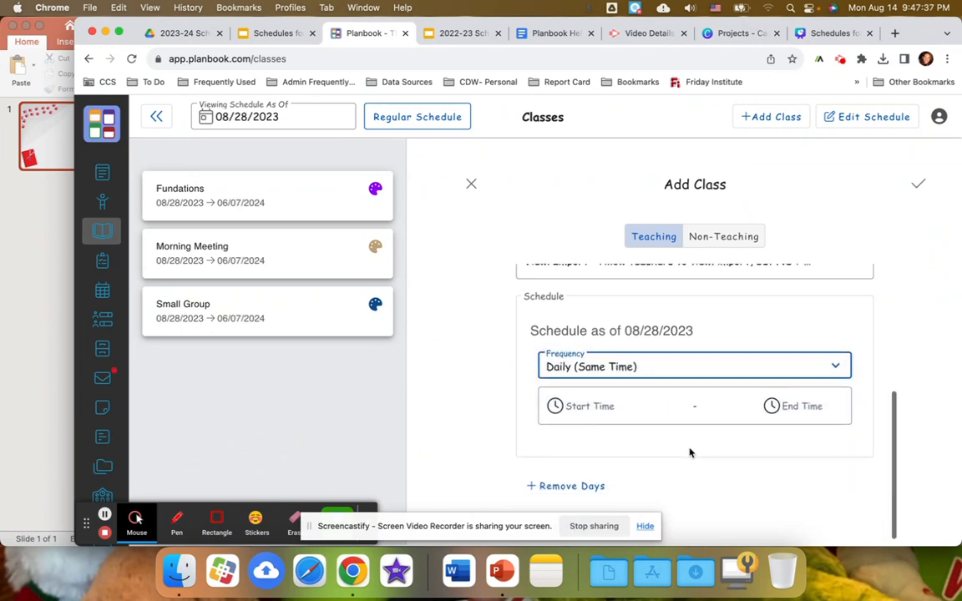
# Step: Set SS BUF's daily time range to 9:10 AM–10:10 AM and save the class
pyautogui.click(576, 408)
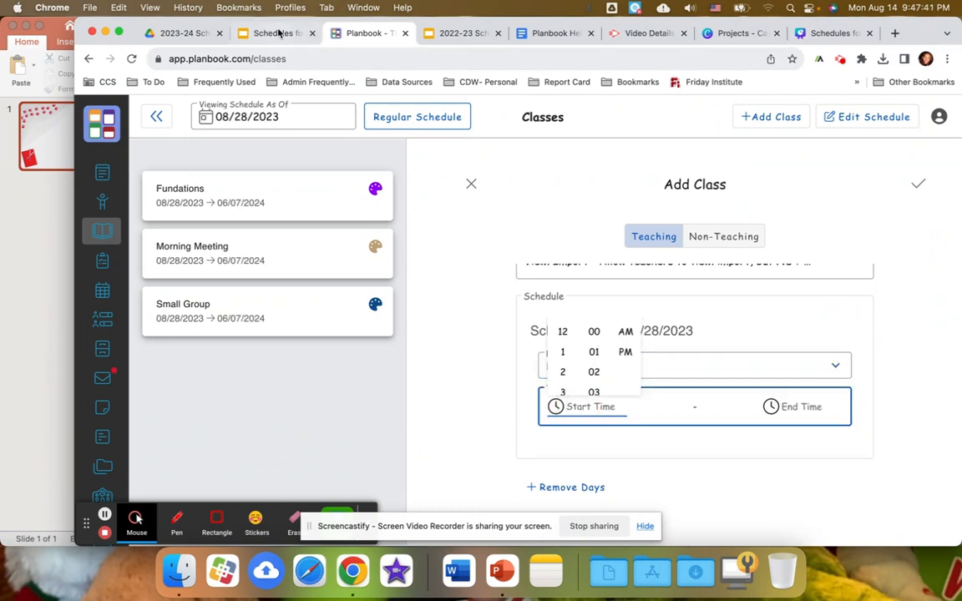
pyautogui.write('9:')
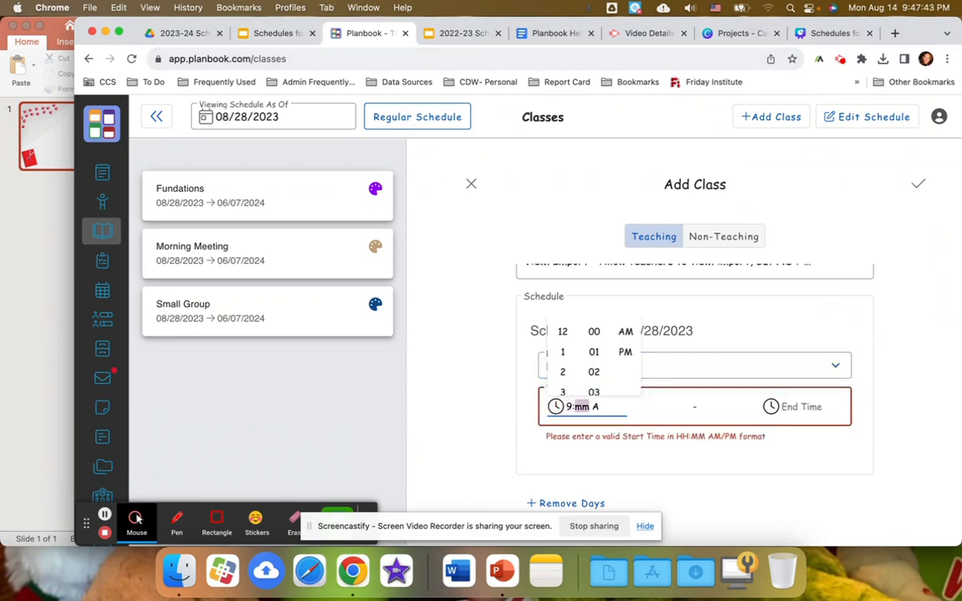
pyautogui.write('10')
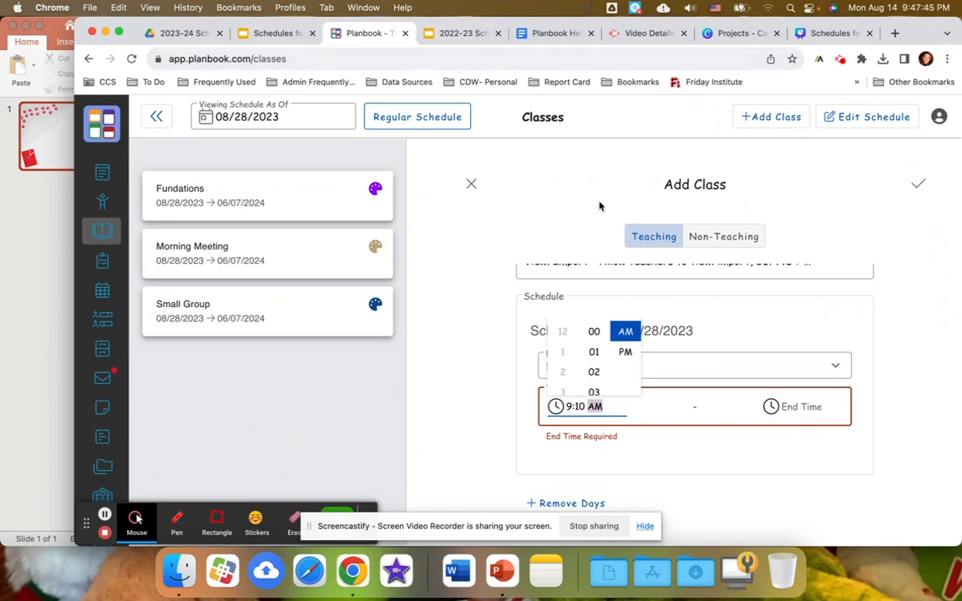
pyautogui.click(796, 406)
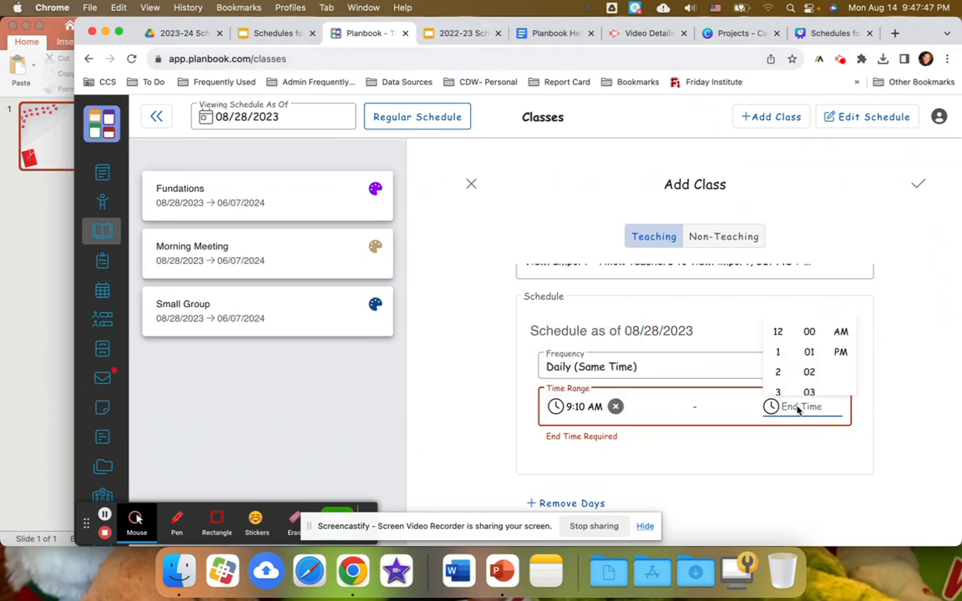
pyautogui.write('1010')
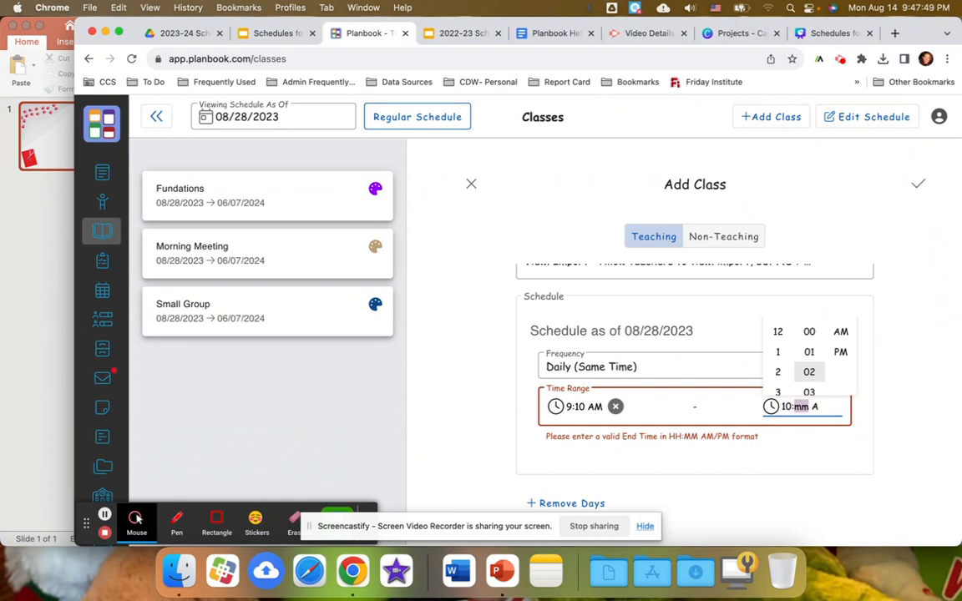
pyautogui.write('0')
pyautogui.press('BackSpace')
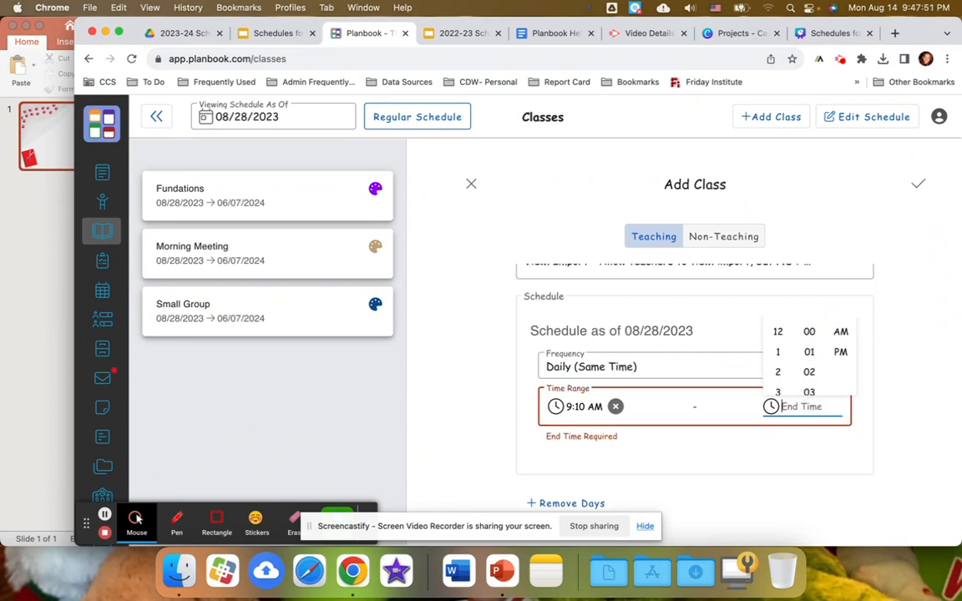
pyautogui.write('1001')
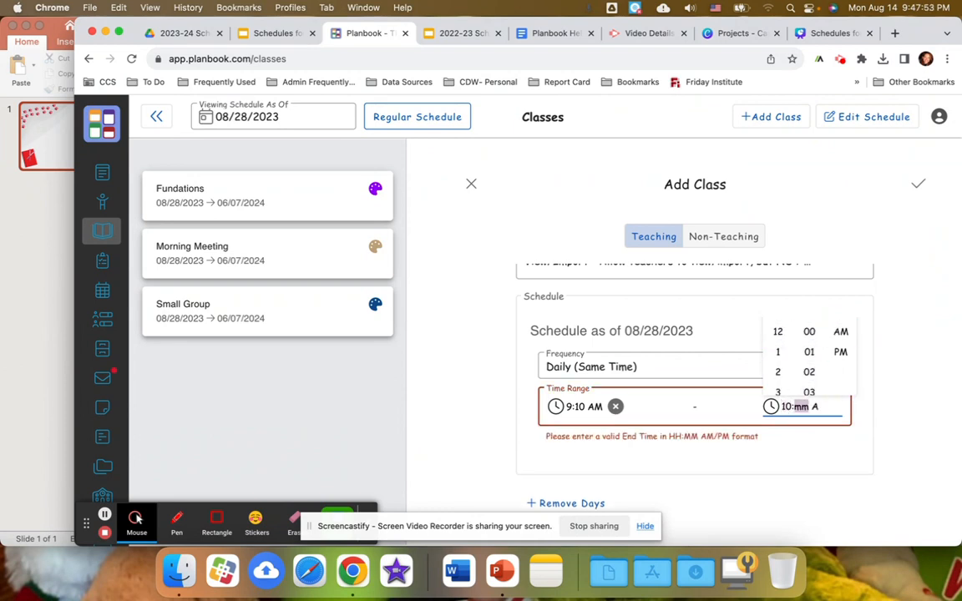
pyautogui.write('10')
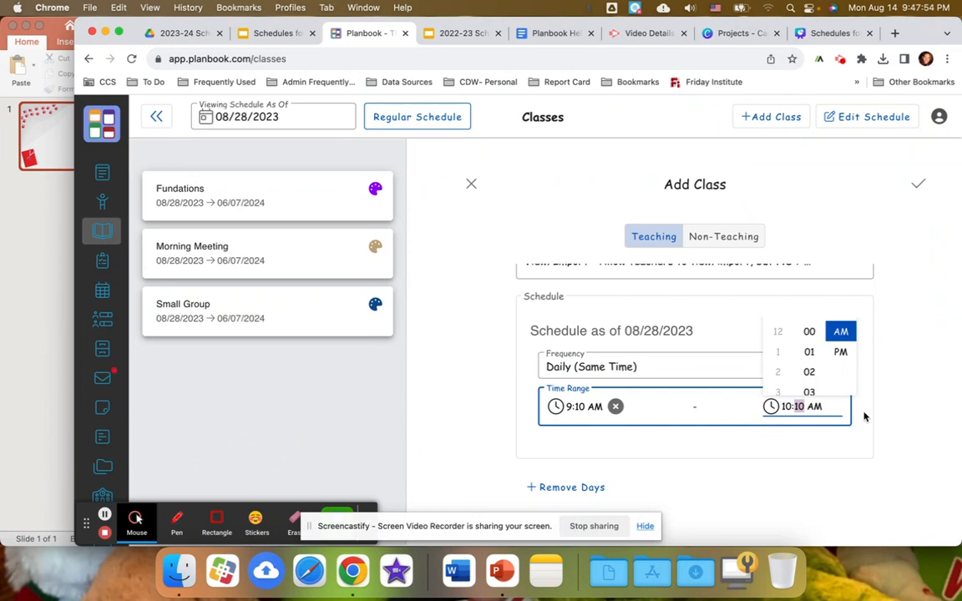
pyautogui.click(807, 449)
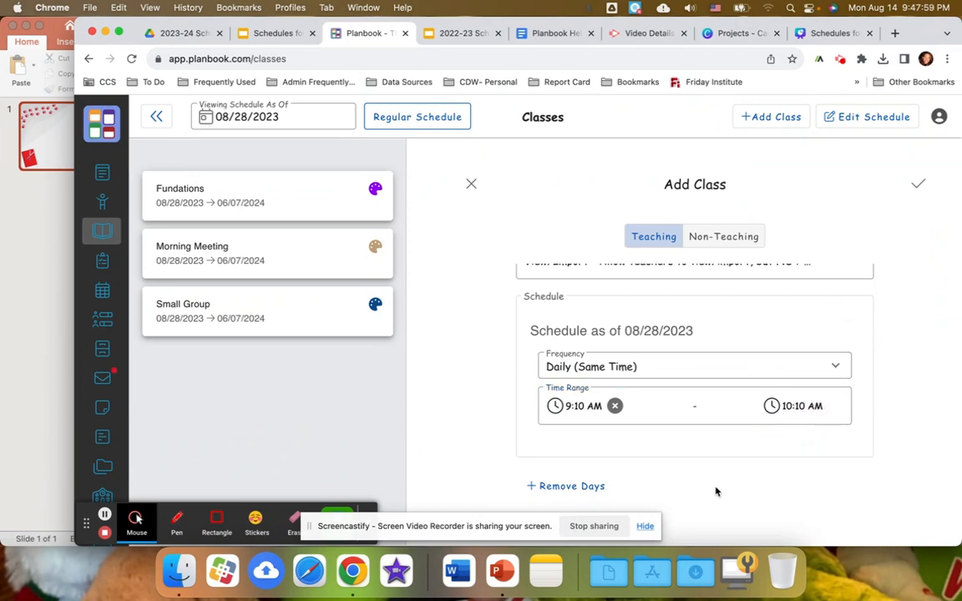
pyautogui.scroll(5, 715, 489)
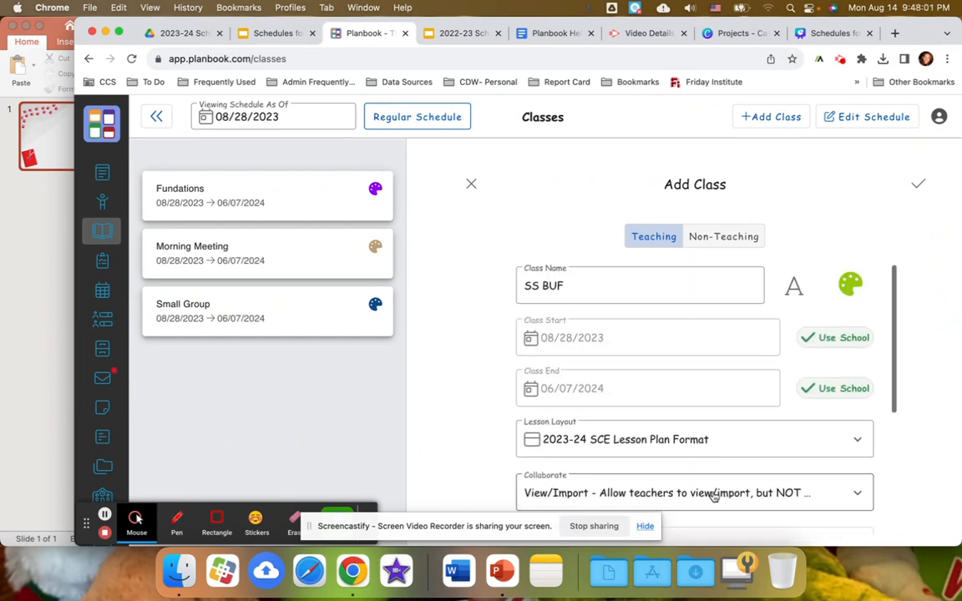
pyautogui.click(918, 184)
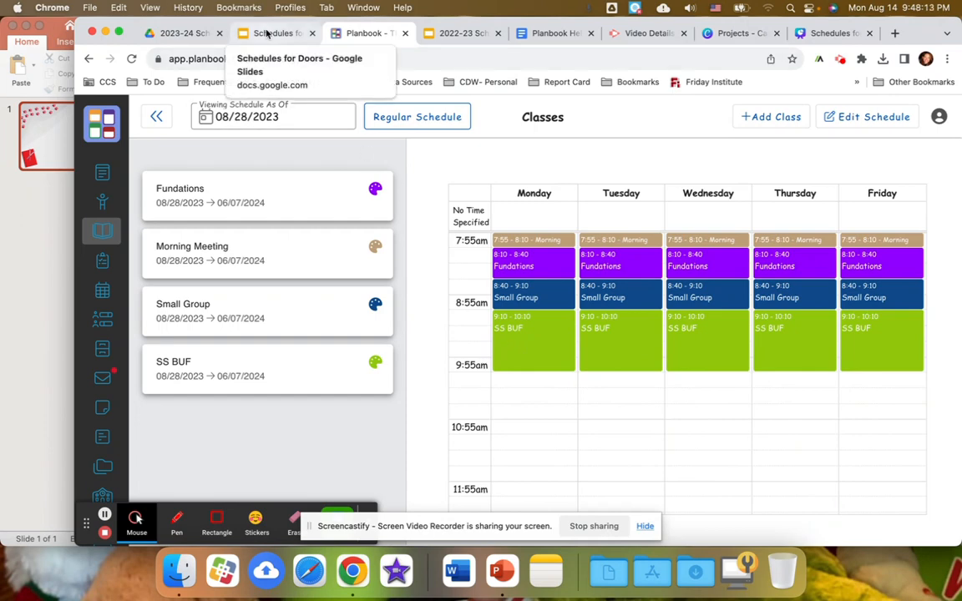
# Step: Look up the entry following SS BUF on the Schedules for Doors slide and return to Planbook
pyautogui.click(267, 33)
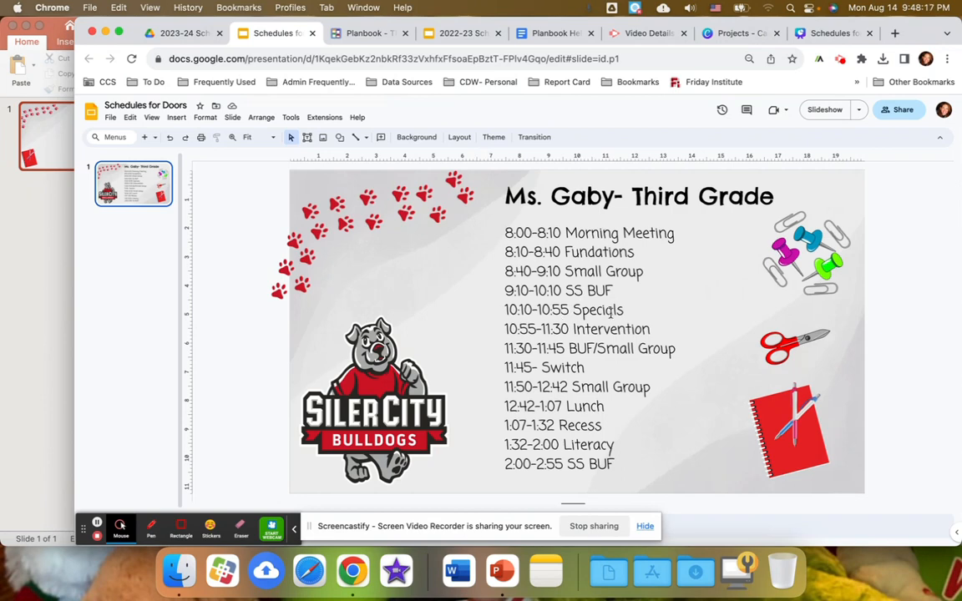
pyautogui.click(359, 33)
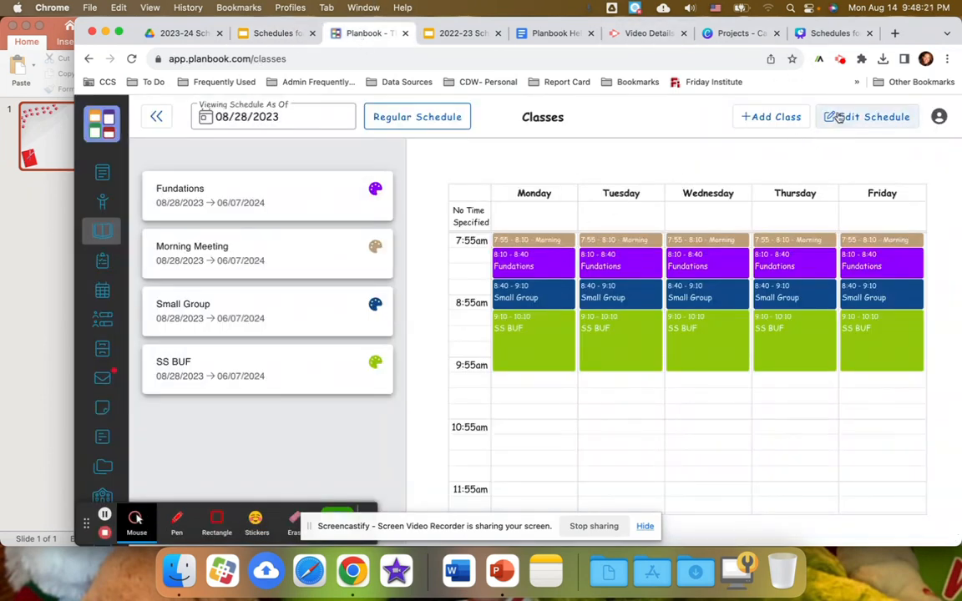
# Step: Add a new class named Specials and give it the dark red colour #990000
pyautogui.click(768, 119)
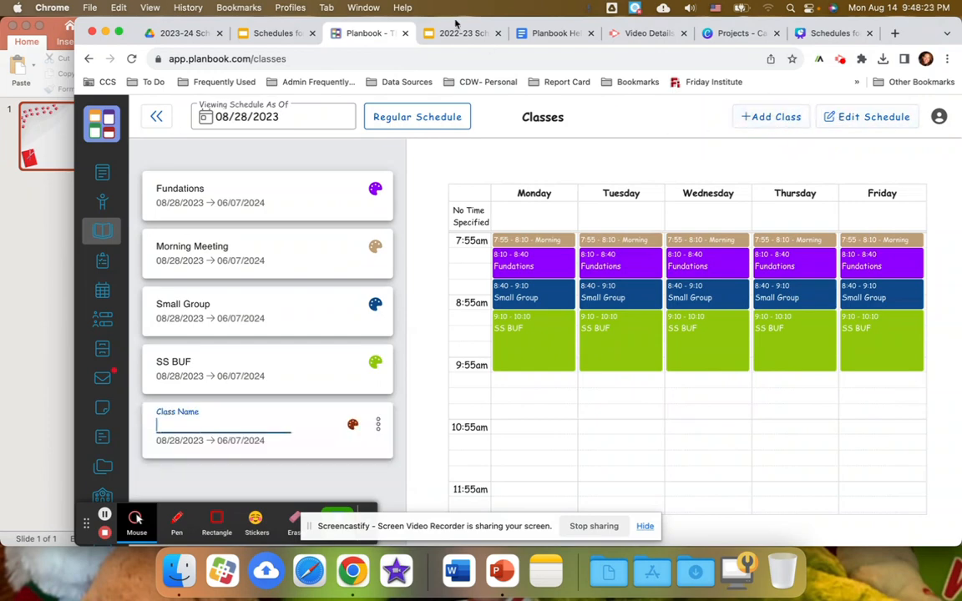
pyautogui.write('Specials')
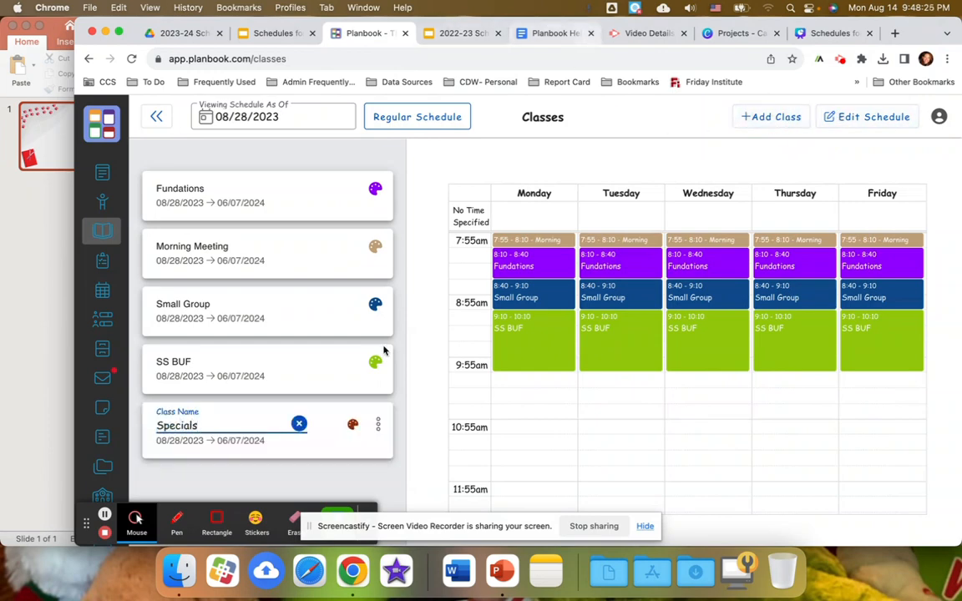
pyautogui.click(352, 425)
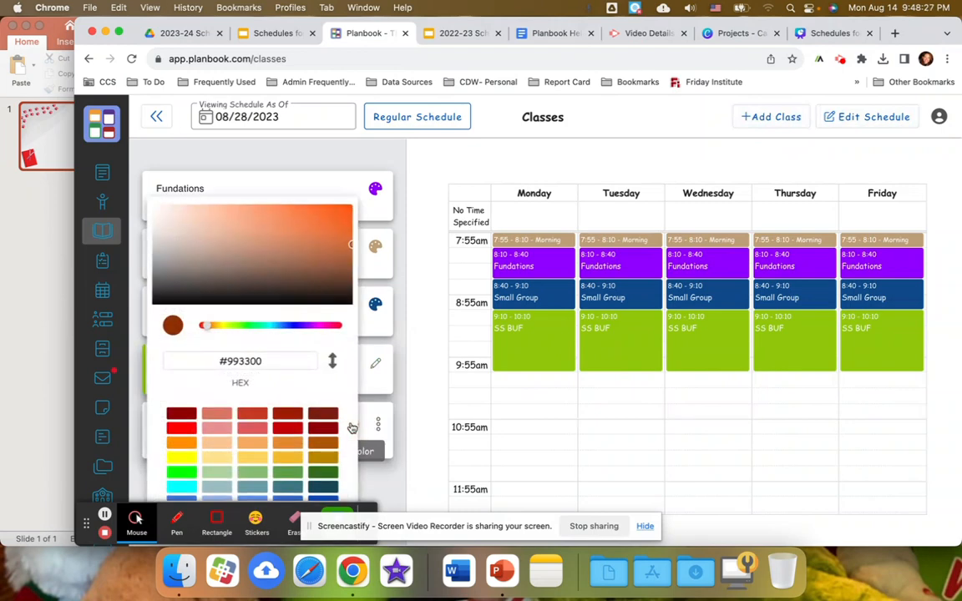
pyautogui.scroll(-3, 271, 459)
pyautogui.scroll(-2, 269, 462)
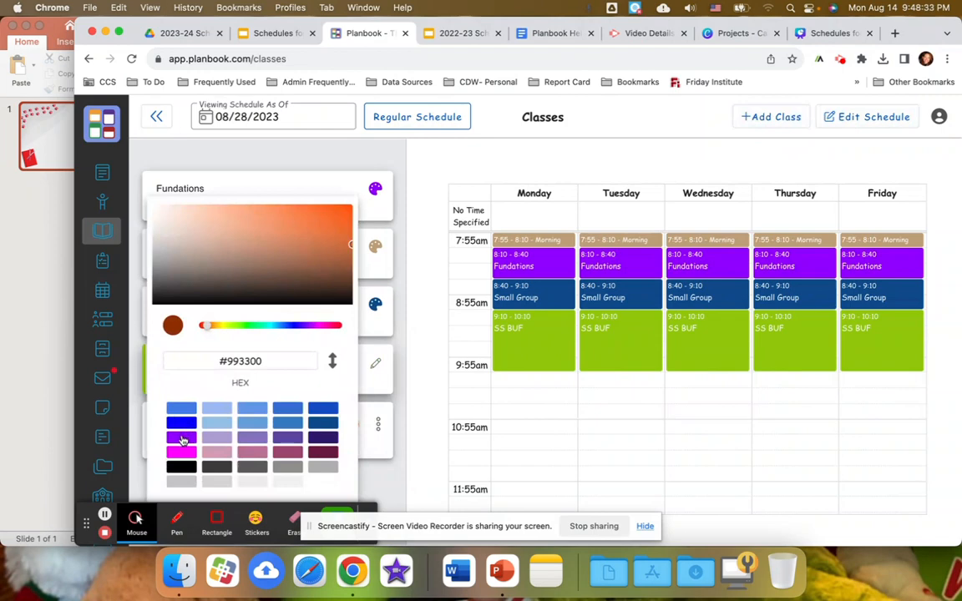
pyautogui.scroll(4, 262, 424)
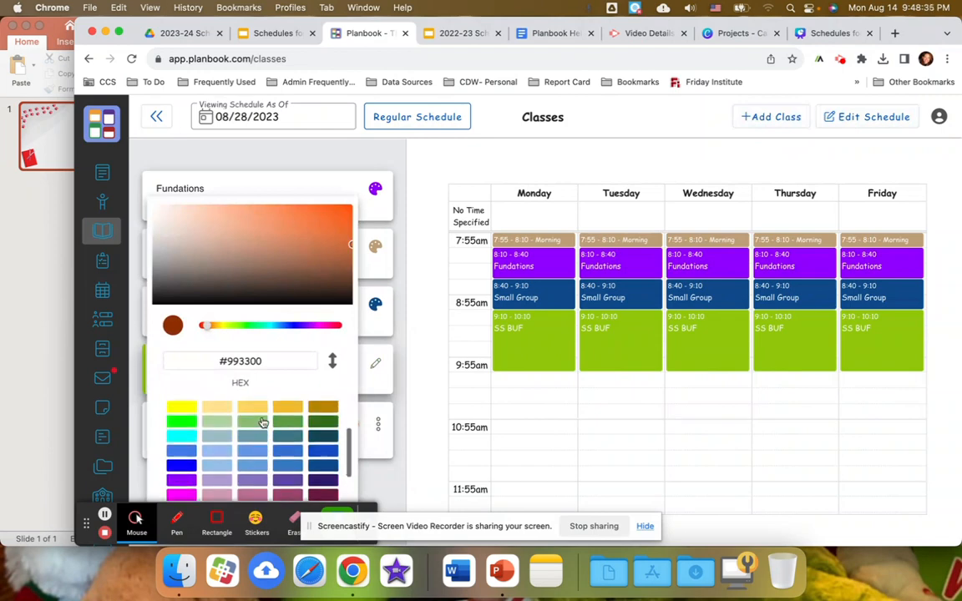
pyautogui.scroll(2, 262, 423)
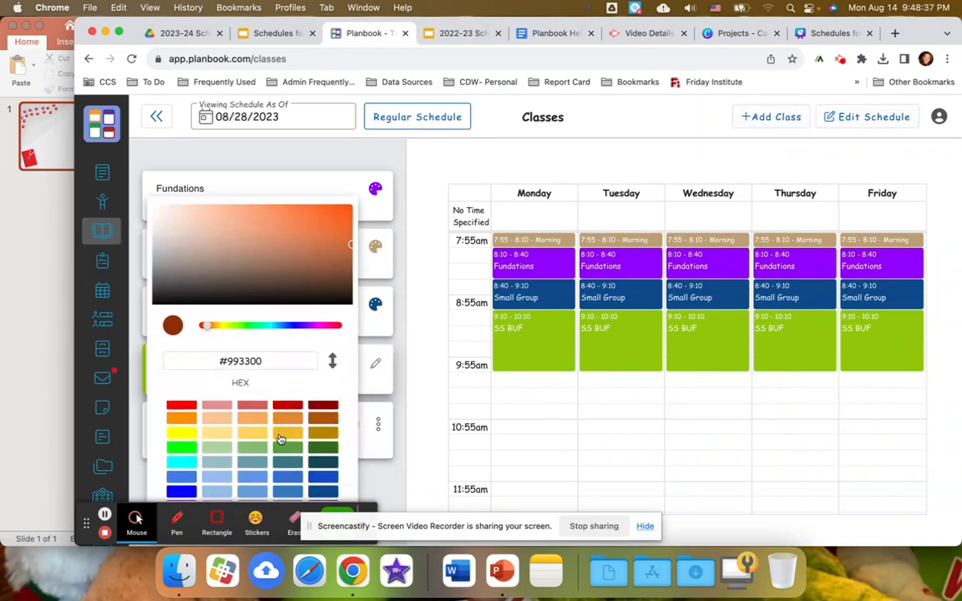
pyautogui.scroll(2, 218, 436)
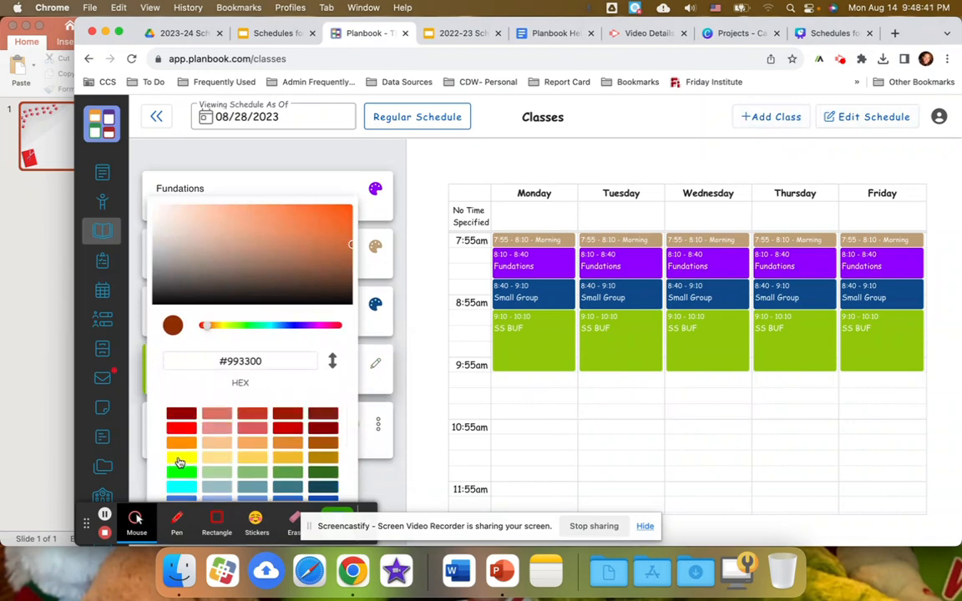
pyautogui.click(324, 428)
pyautogui.scroll(-3, 353, 411)
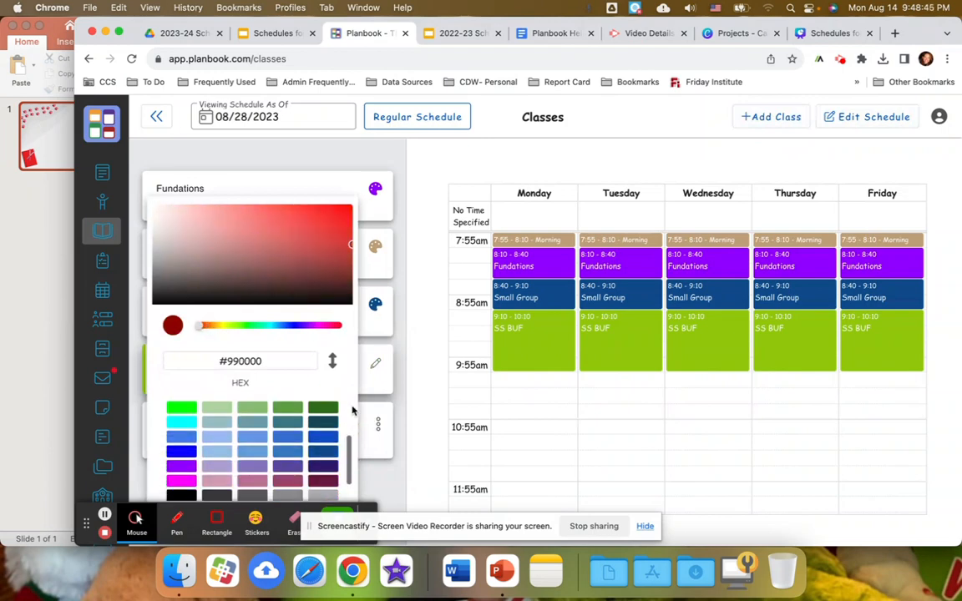
pyautogui.click(386, 477)
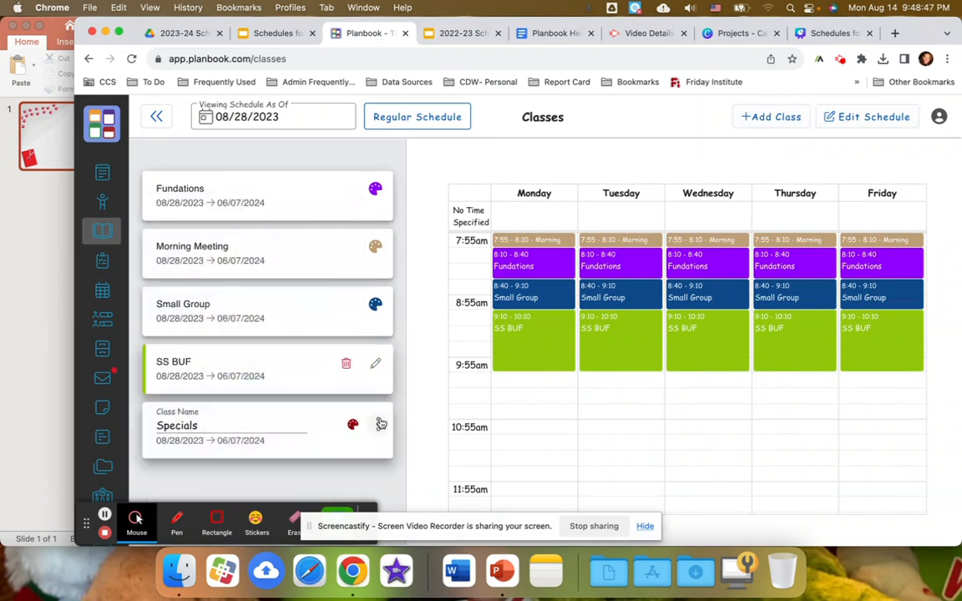
# Step: Open the full options for the Specials class and set its lesson layout to 2023-24 SCE Lesson Plan Format
pyautogui.click(377, 424)
pyautogui.click(405, 491)
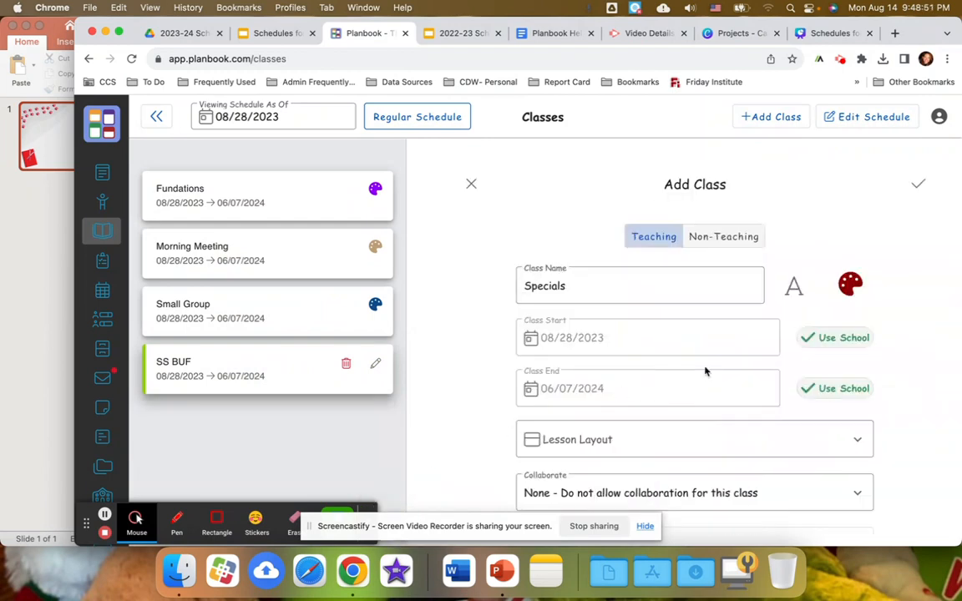
pyautogui.scroll(-2, 704, 368)
pyautogui.scroll(-1, 704, 367)
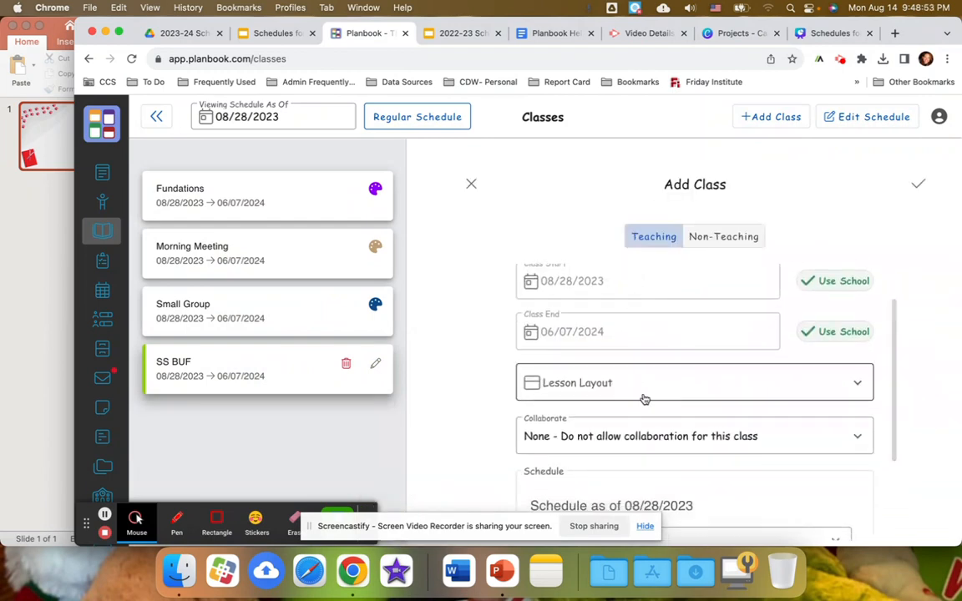
pyautogui.scroll(-1, 644, 399)
pyautogui.click(644, 365)
pyautogui.click(623, 393)
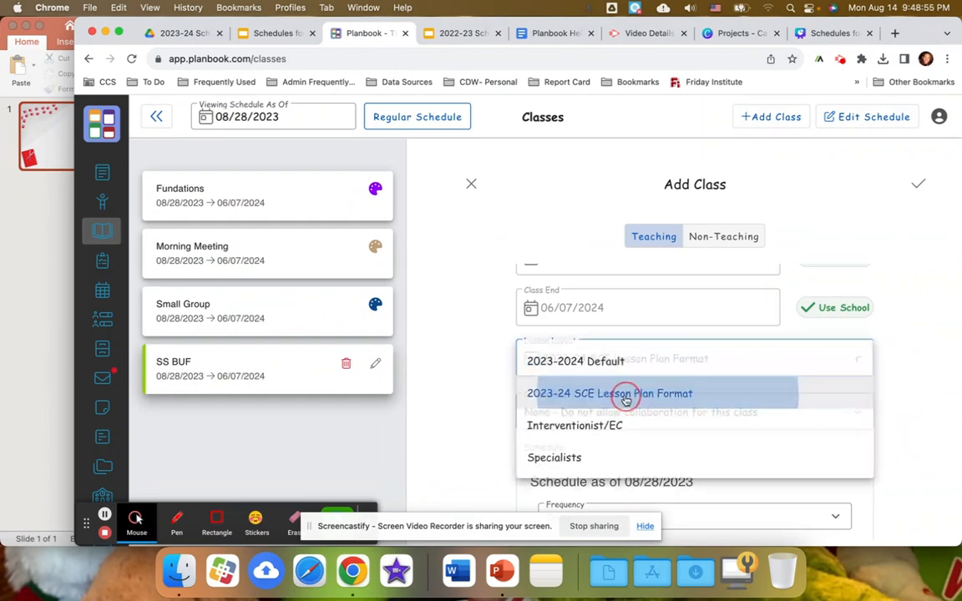
# Step: Set Specials' collaboration to View/Import without editing and its schedule frequency to Daily (Same Time)
pyautogui.scroll(-1, 644, 405)
pyautogui.click(636, 367)
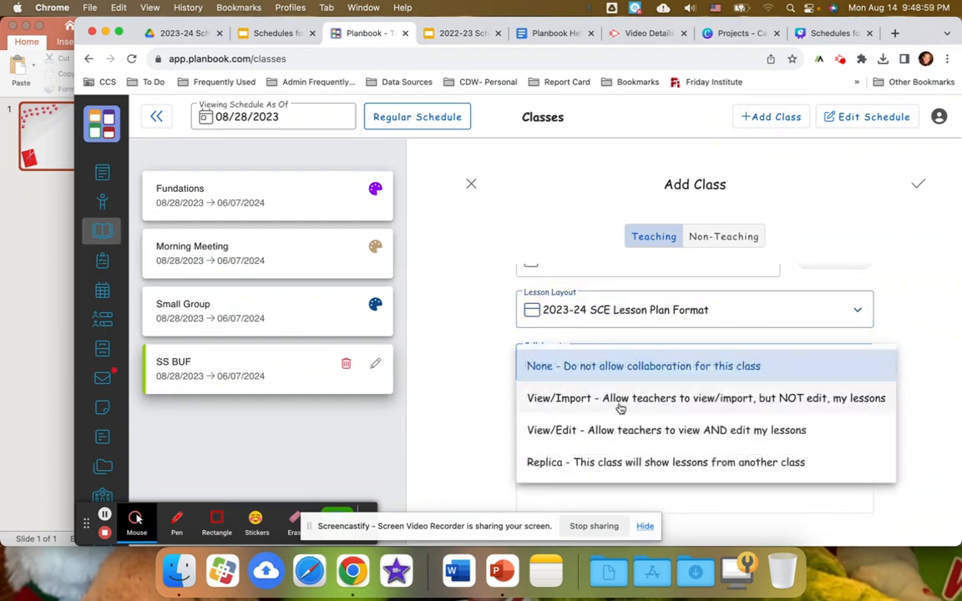
pyautogui.click(621, 404)
pyautogui.scroll(-1, 620, 407)
pyautogui.click(620, 408)
pyautogui.click(602, 443)
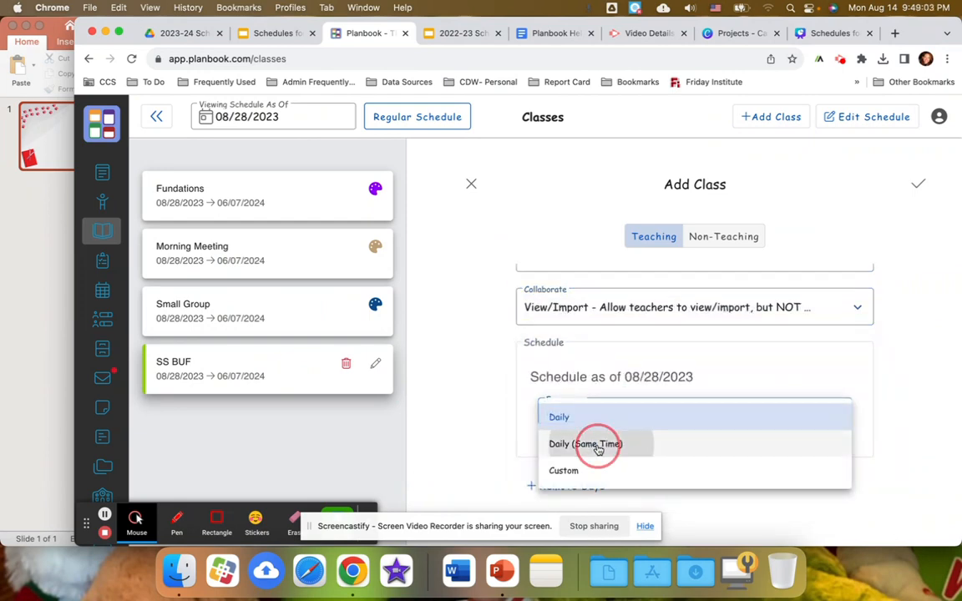
# Step: Set Specials' daily time range to 10:10 AM–10:55 AM and save the class
pyautogui.click(576, 457)
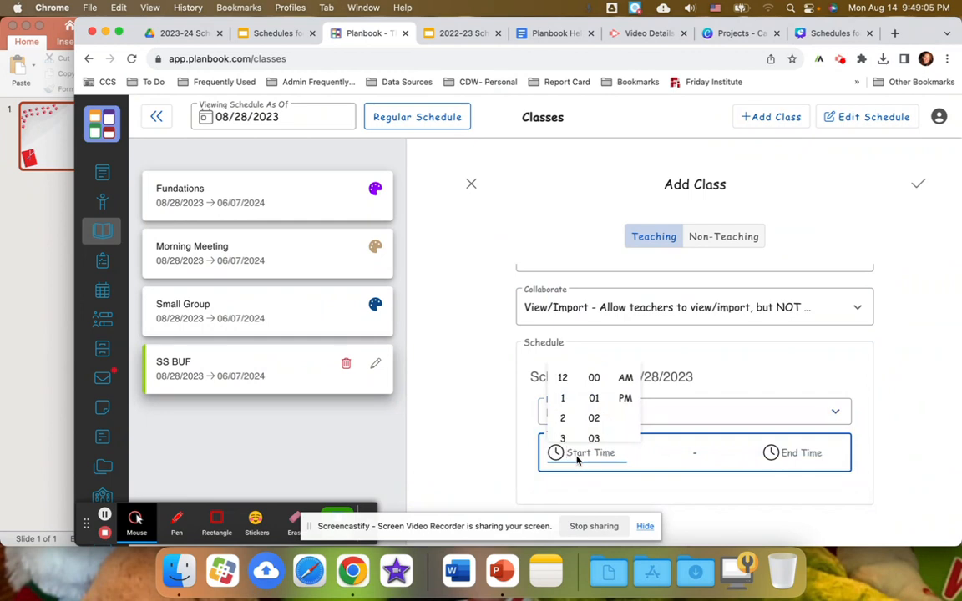
pyautogui.write('10:mm A')
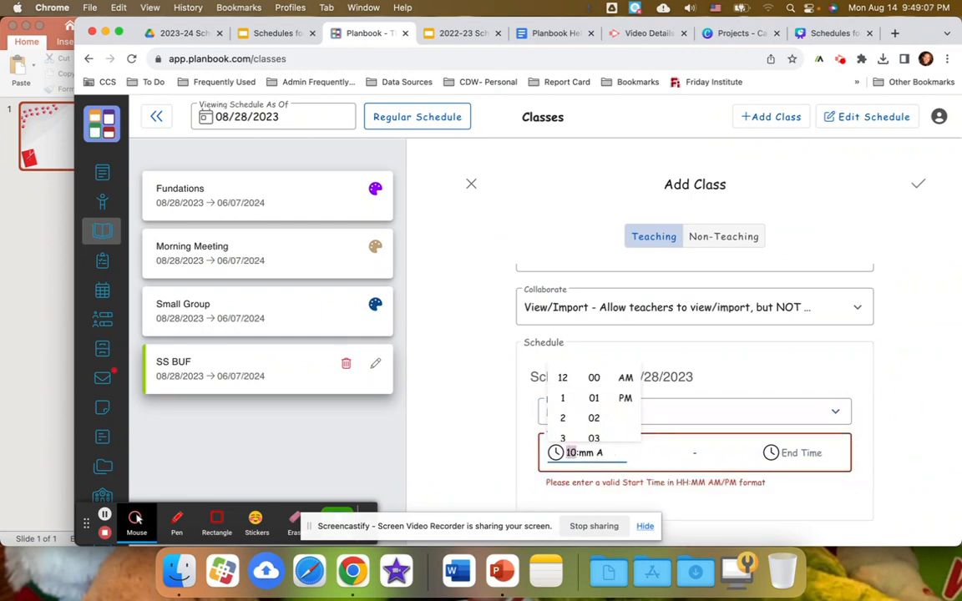
pyautogui.press('Right')
pyautogui.write('10')
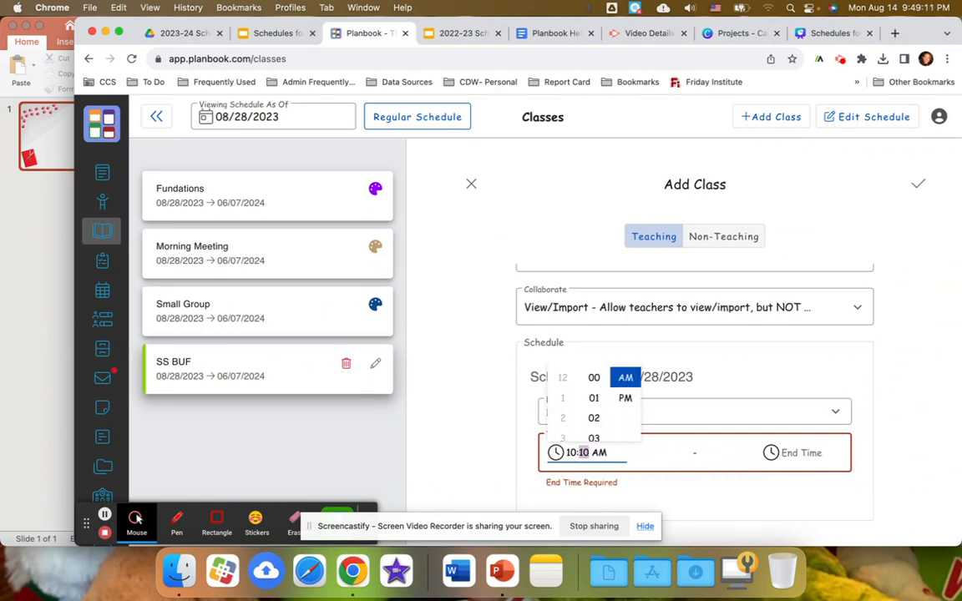
pyautogui.press('Right')
pyautogui.click(795, 455)
pyautogui.click(796, 458)
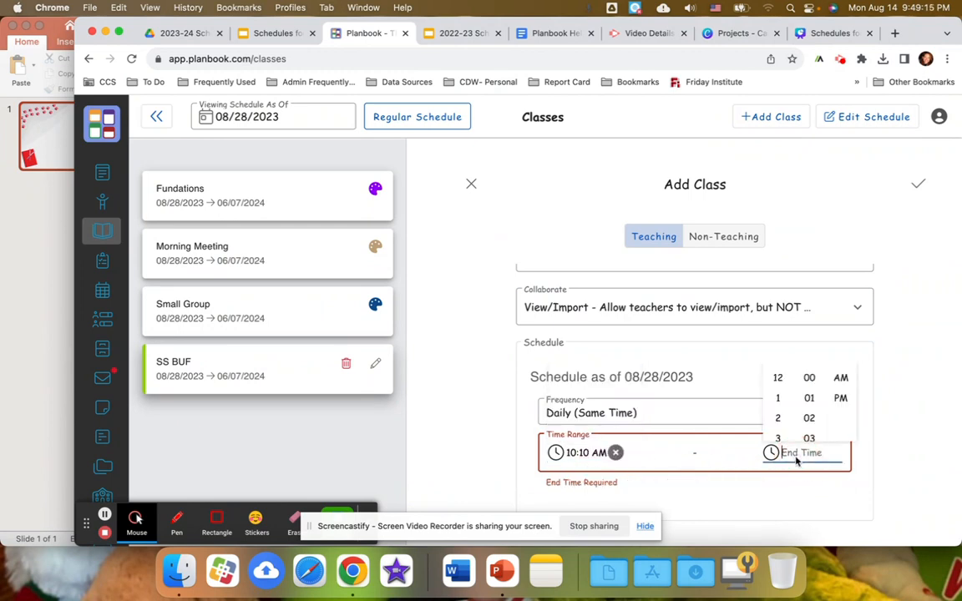
pyautogui.write('1005')
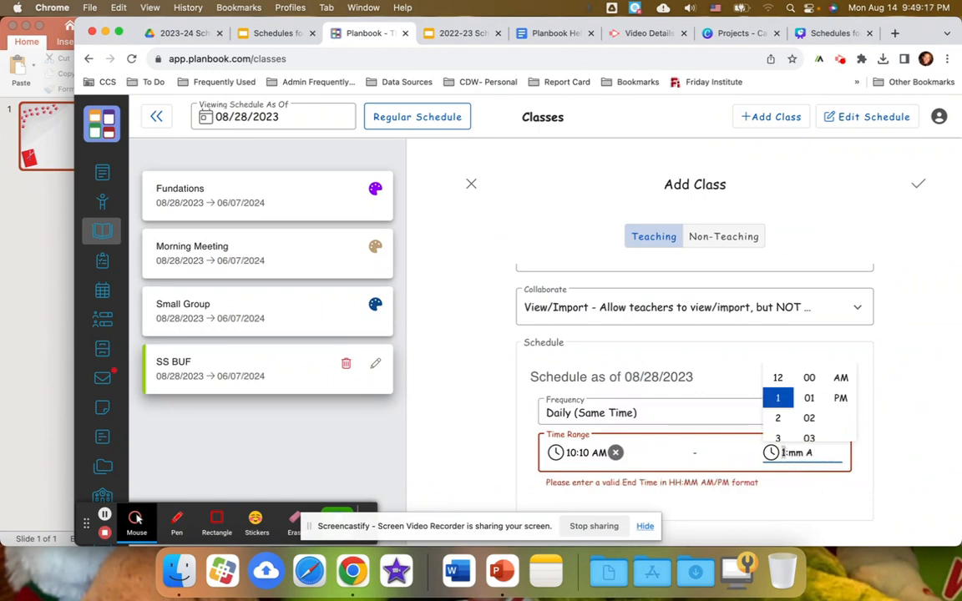
pyautogui.write('5')
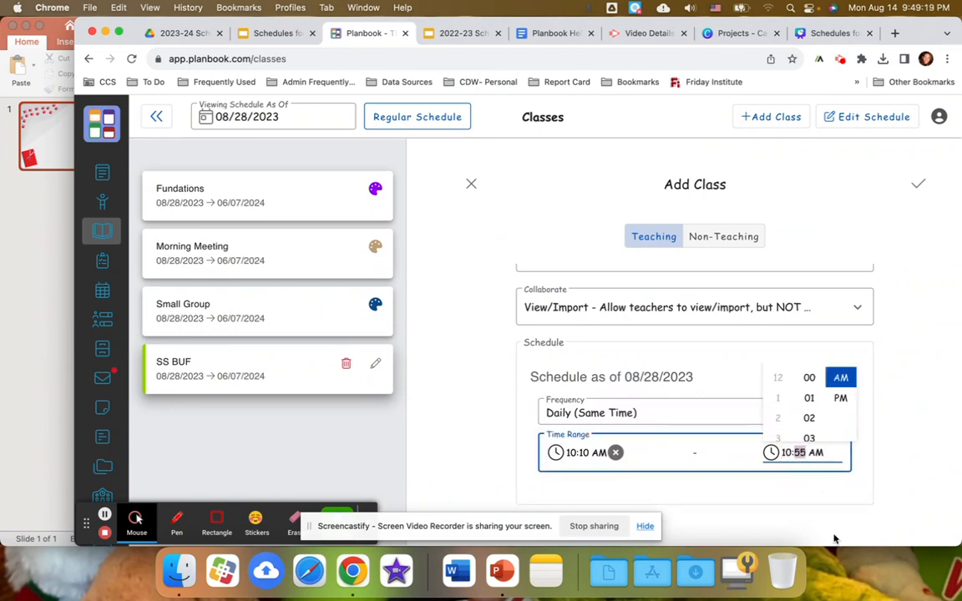
pyautogui.click(874, 459)
pyautogui.scroll(-1, 874, 463)
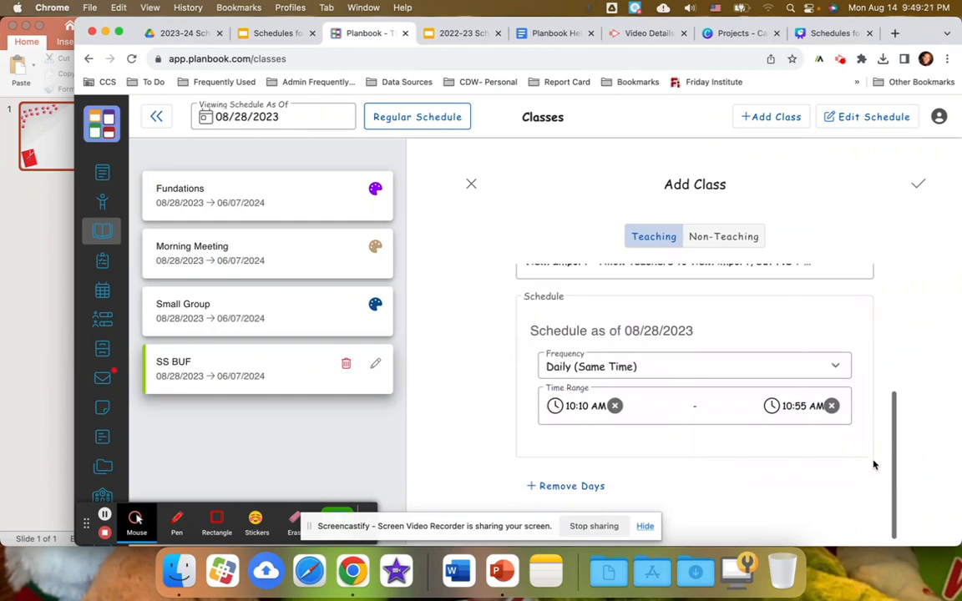
pyautogui.scroll(5, 872, 462)
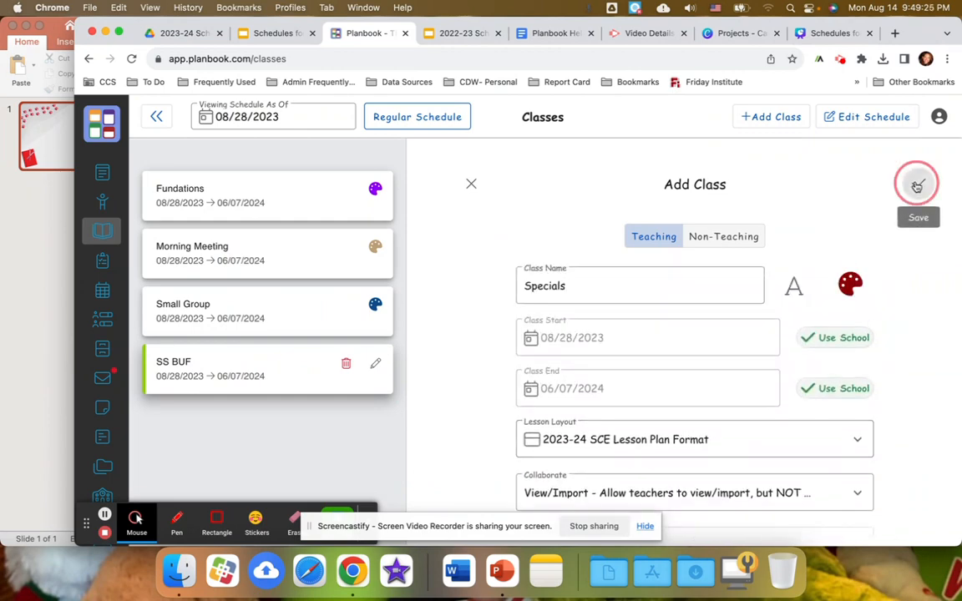
pyautogui.click(918, 184)
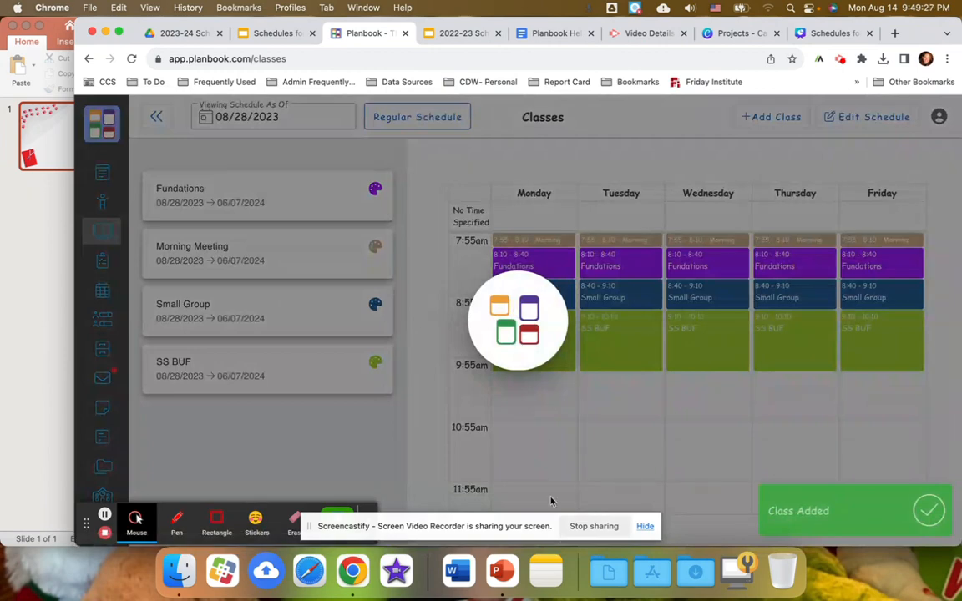